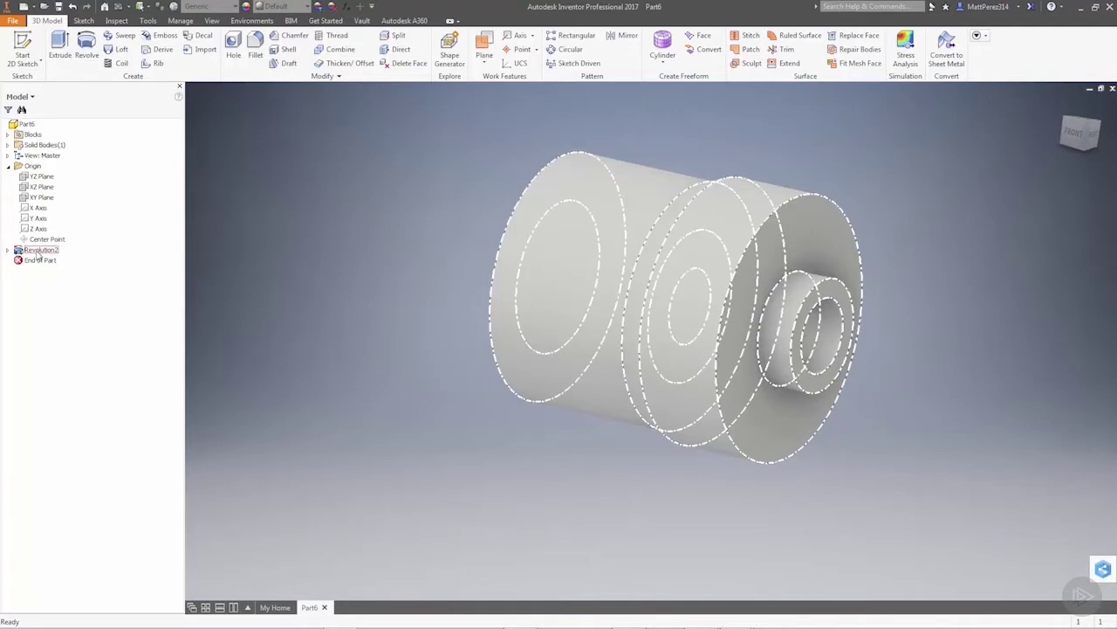
- Edit the revolution's sketch, set the profile's overall length to 2.5 in, and finish the sketch
click(8, 251)
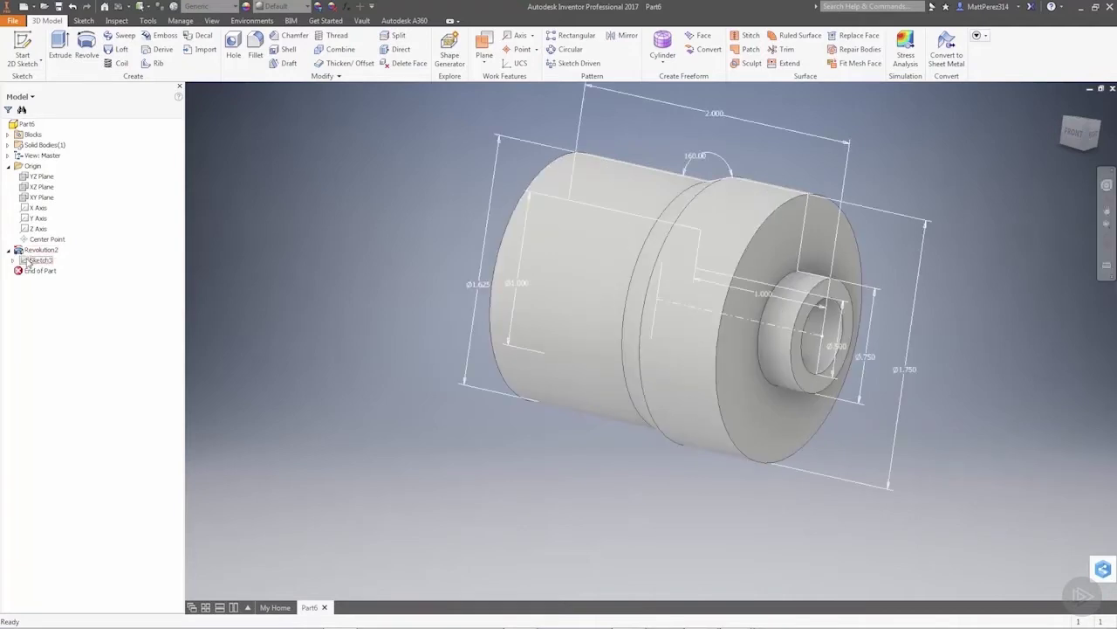
click(39, 260)
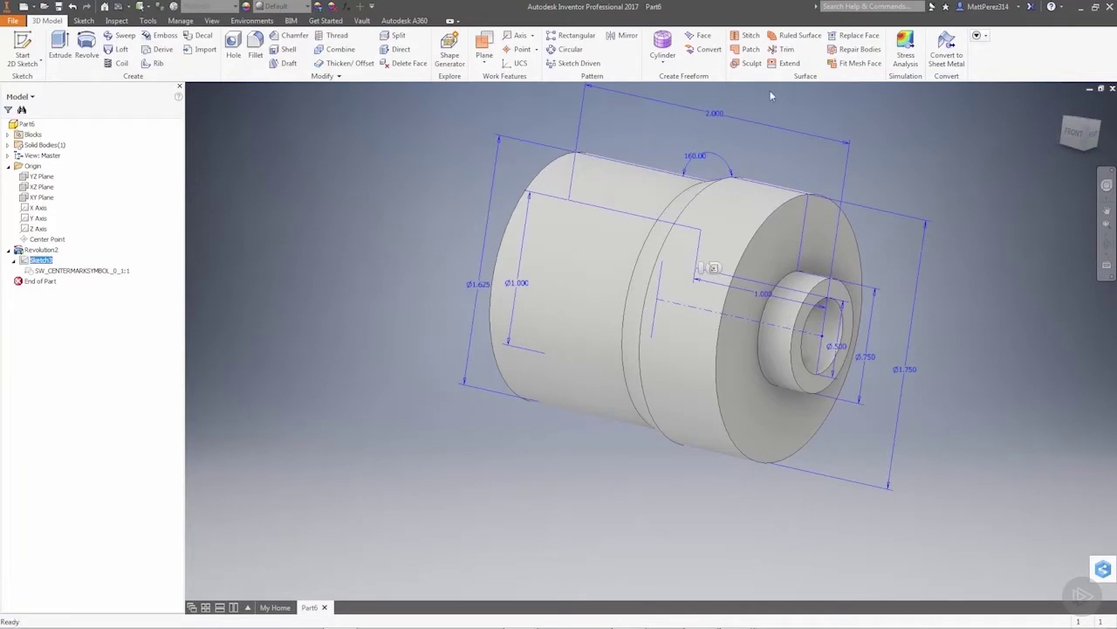
click(695, 154)
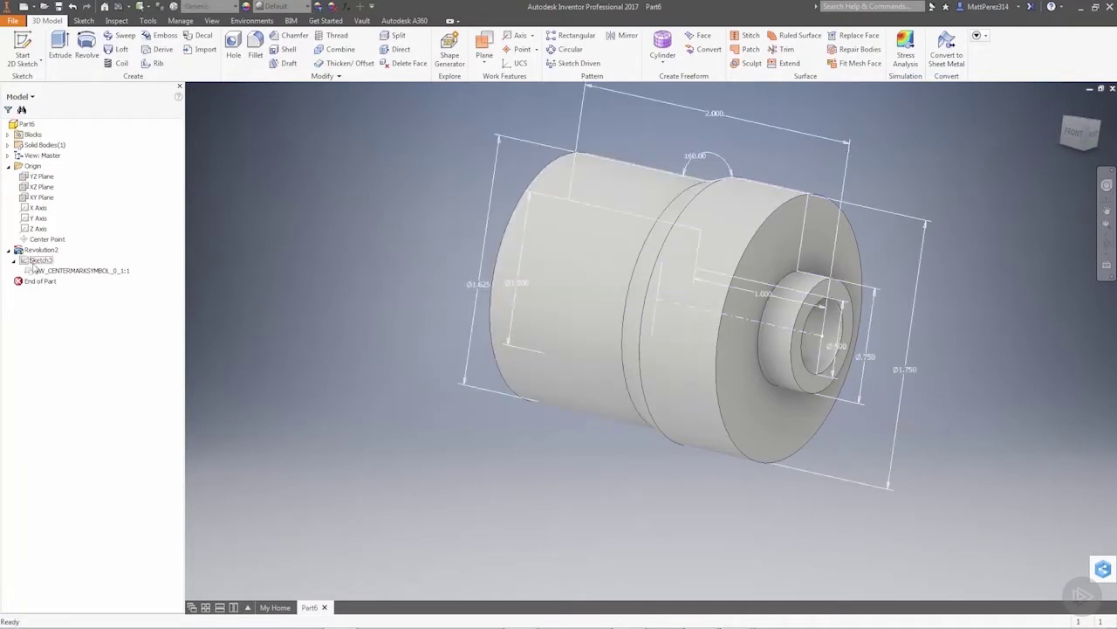
right_click(40, 260)
click(70, 297)
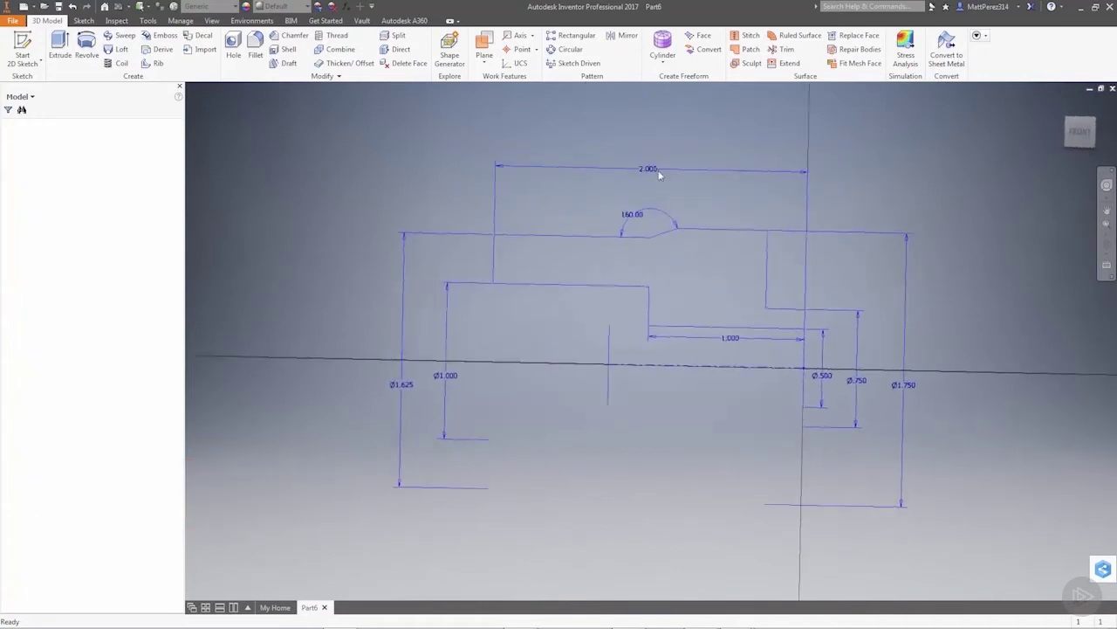
double_click(647, 178)
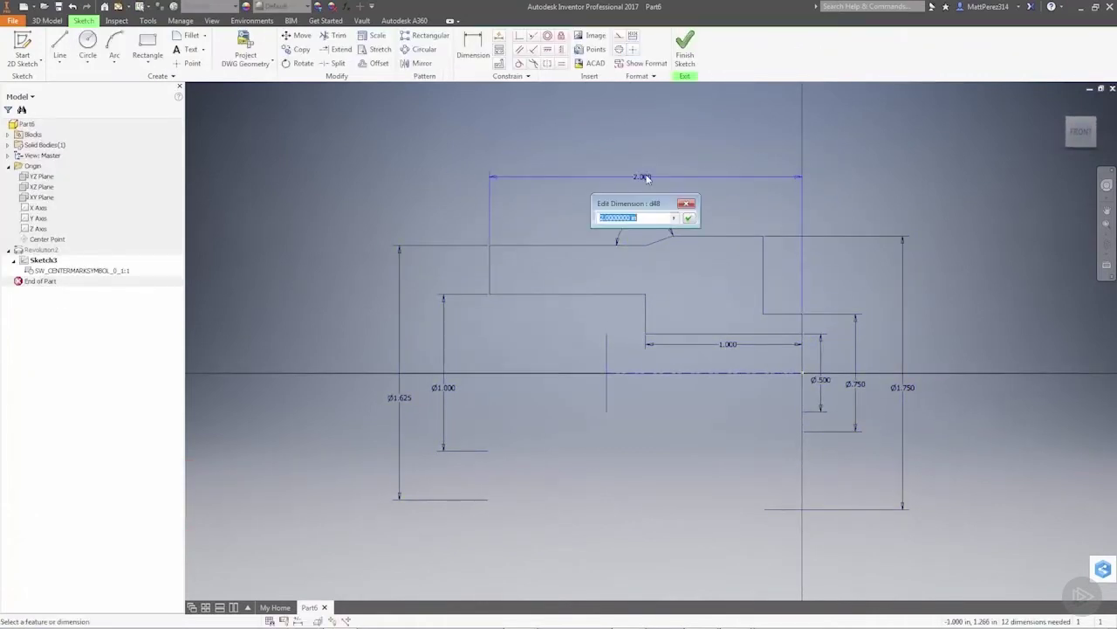
text(2.5)
key(Return)
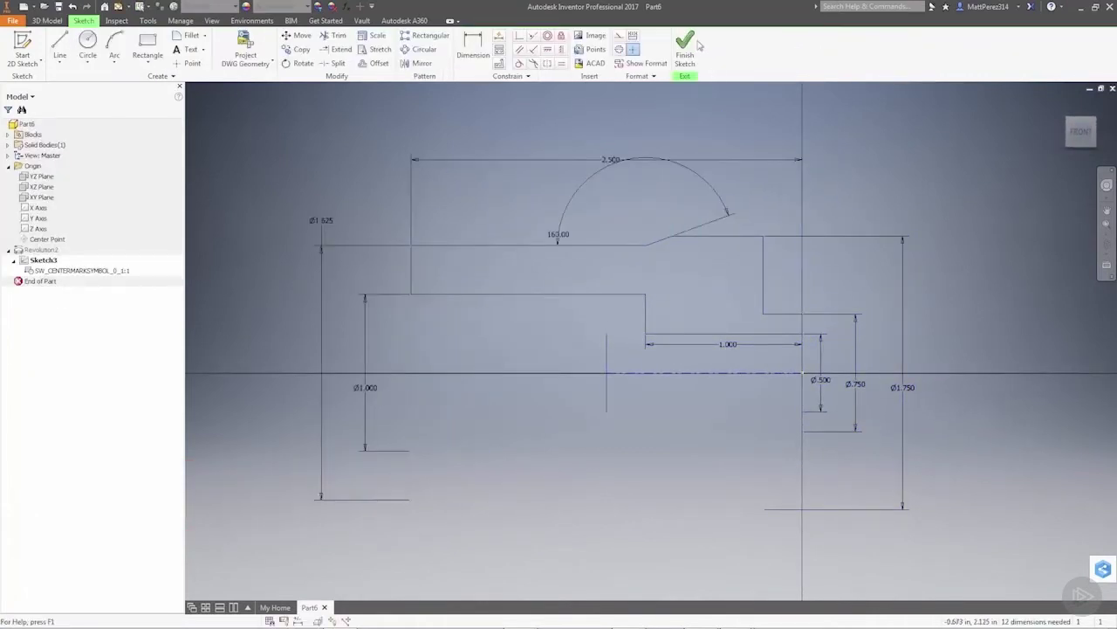
click(686, 48)
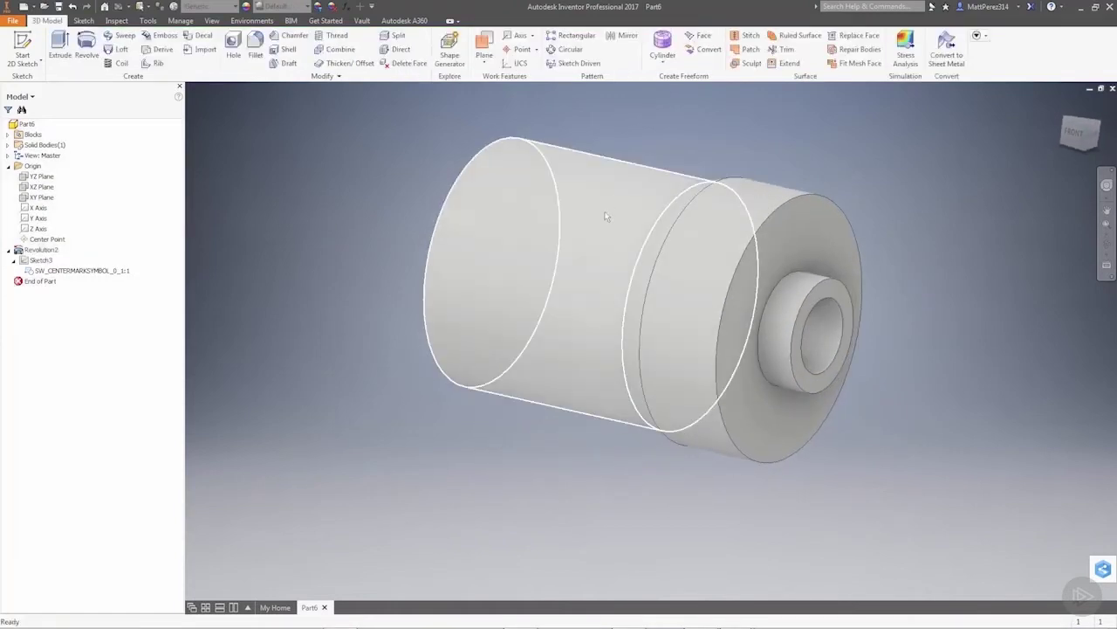
mouse_move(568, 253)
shift+middle_down()
mouse_move(754, 271)
mouse_move(571, 260)
mouse_move(569, 274)
shift+middle_up()
scroll(583, 285, down, 2)
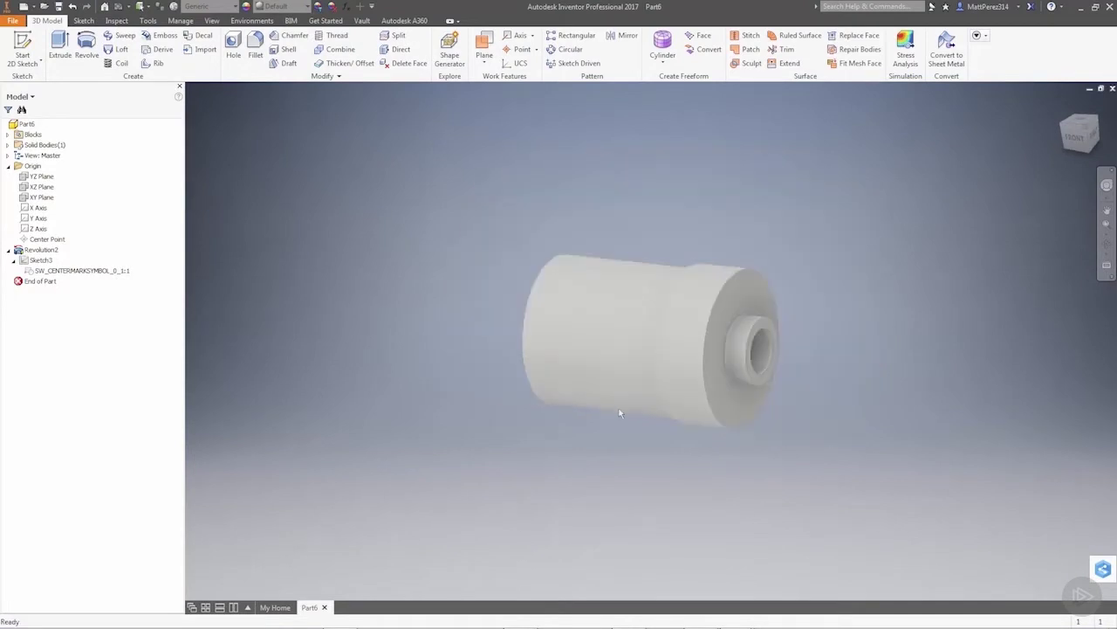
scroll(646, 358, up, 4)
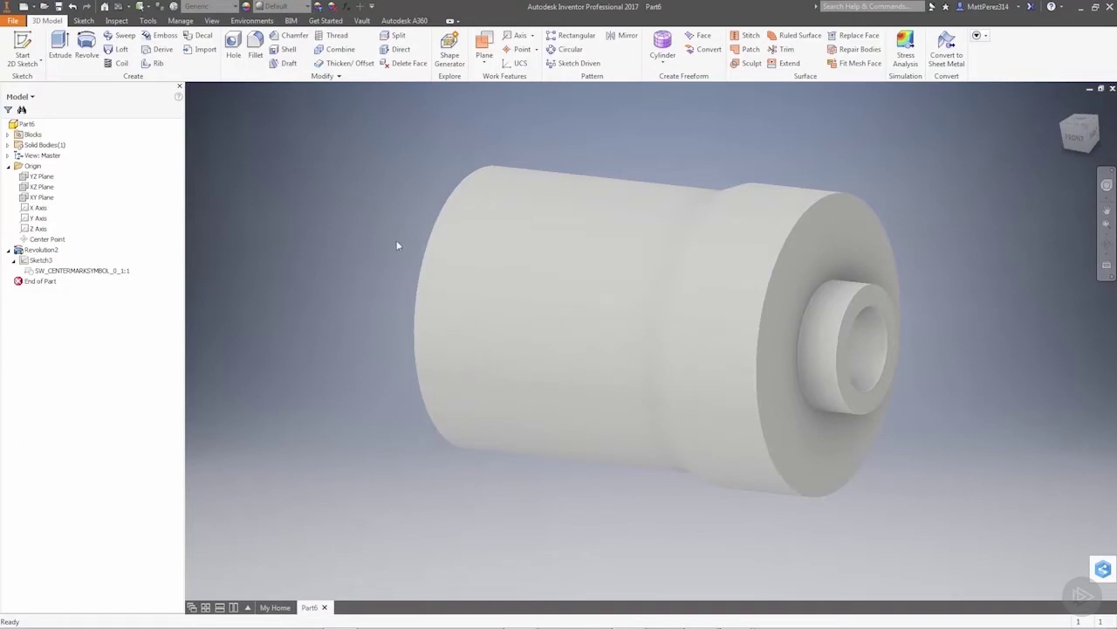
click(8, 250)
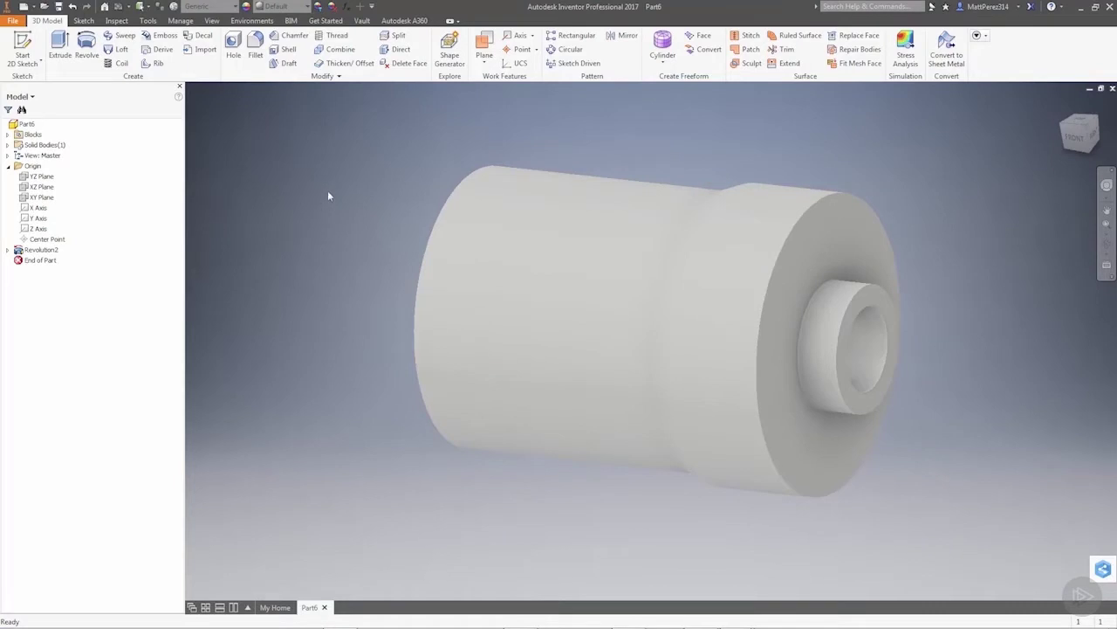
- Create a new part from the Standard.ipt template and import the Revolved Part DWG file
click(26, 7)
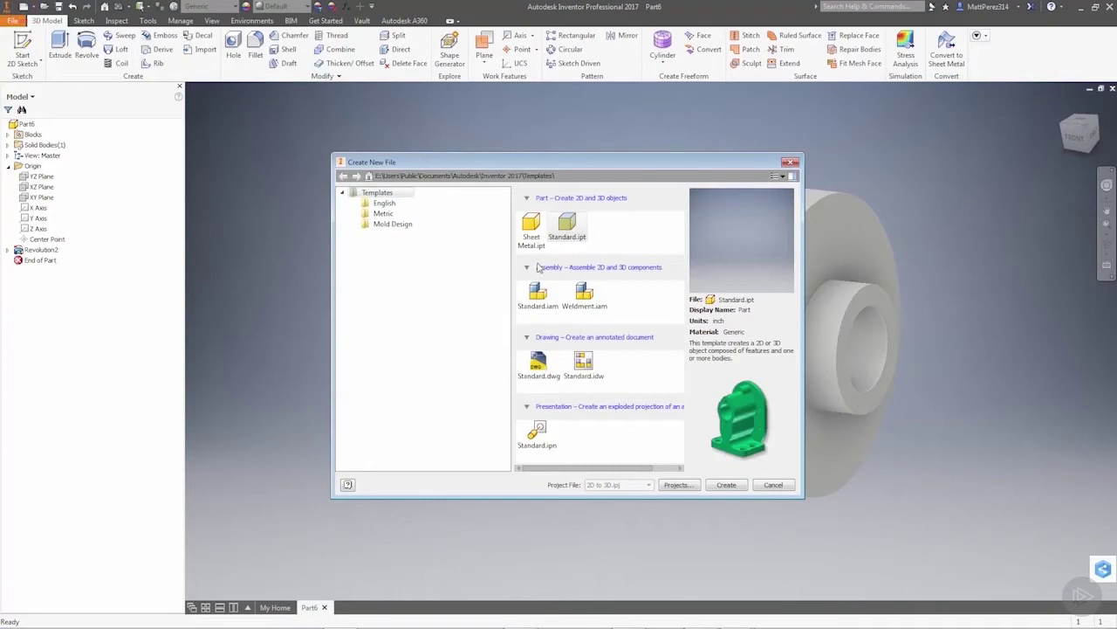
double_click(567, 223)
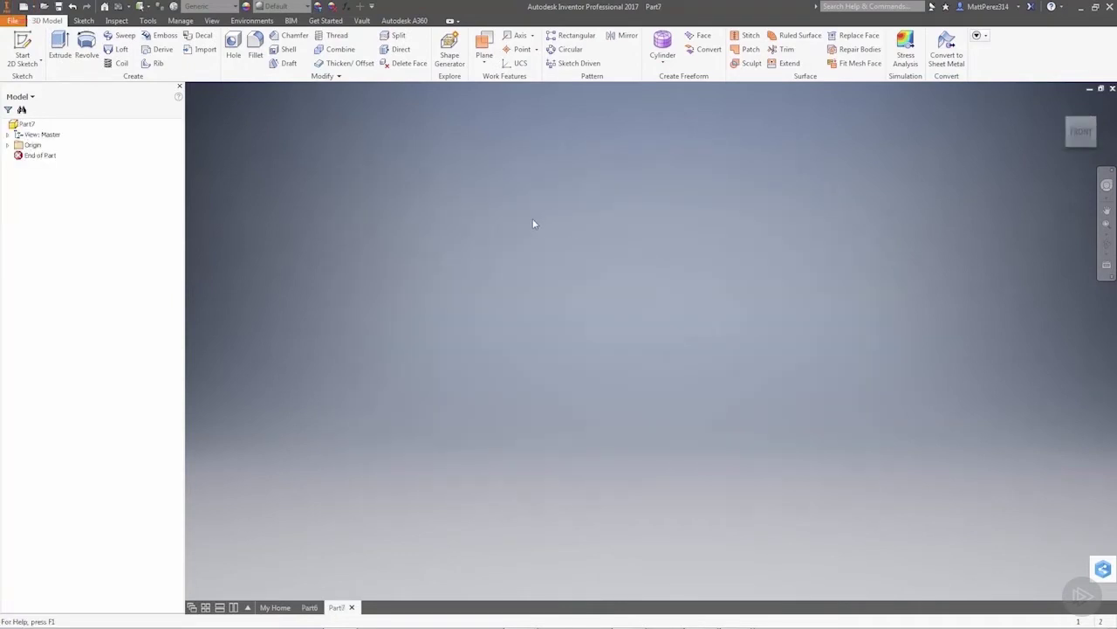
click(199, 50)
click(525, 299)
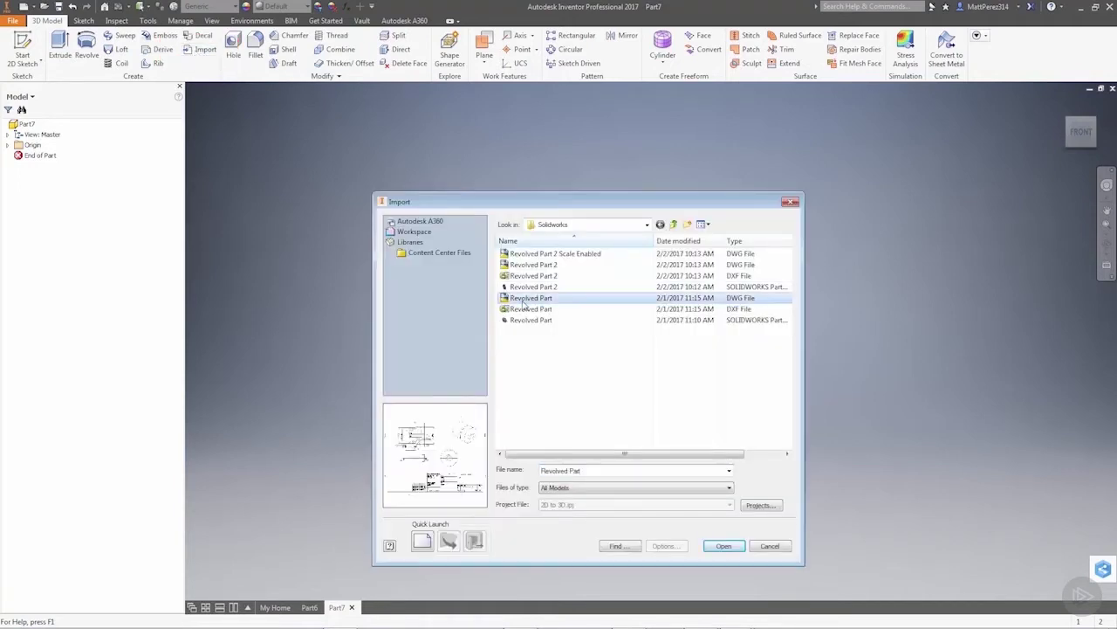
click(722, 545)
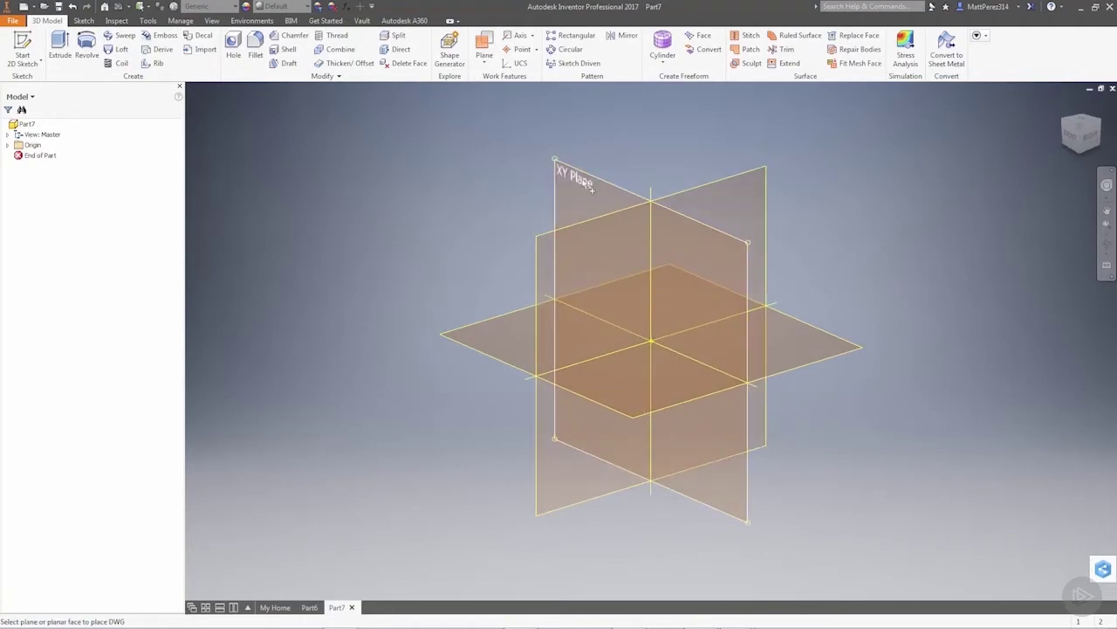
- Place the DWG as an underlay on the XY plane at the origin, accepting the notices
click(590, 187)
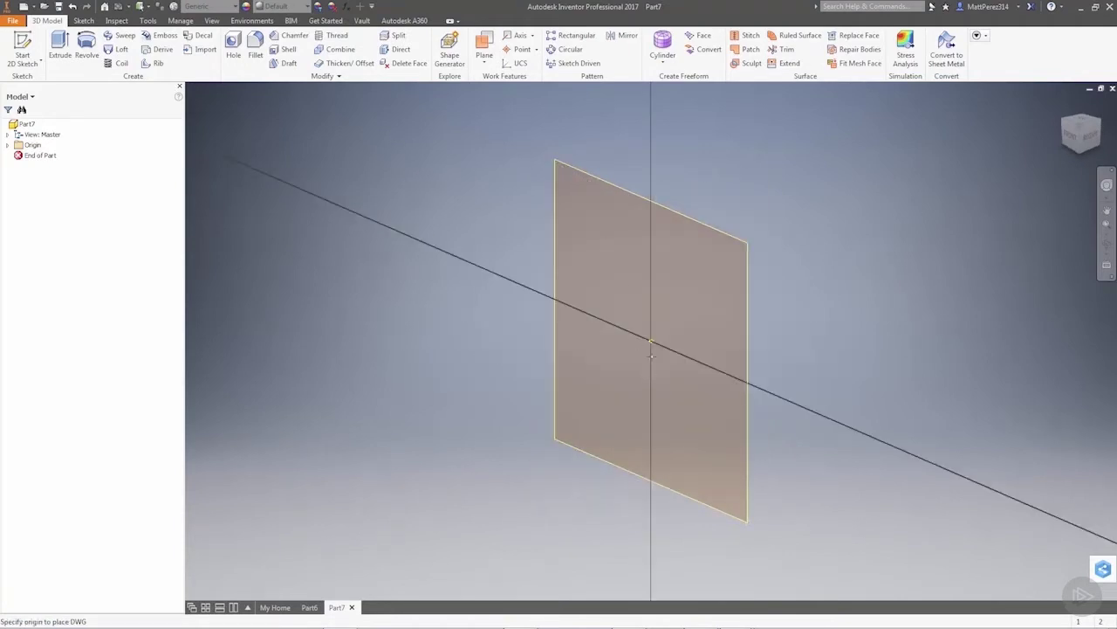
click(652, 341)
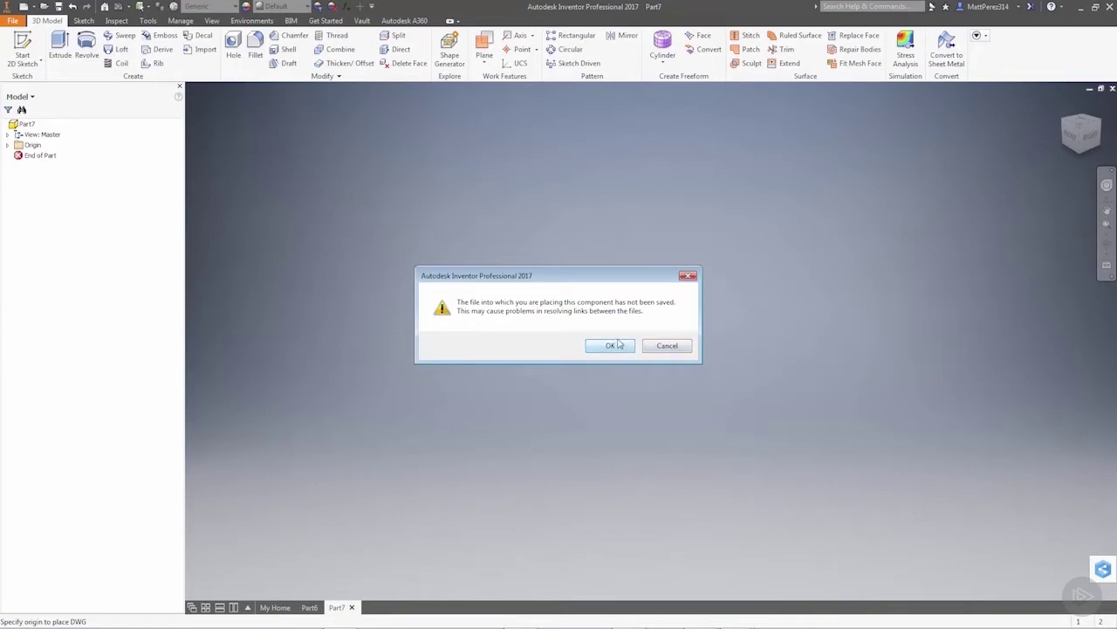
click(614, 347)
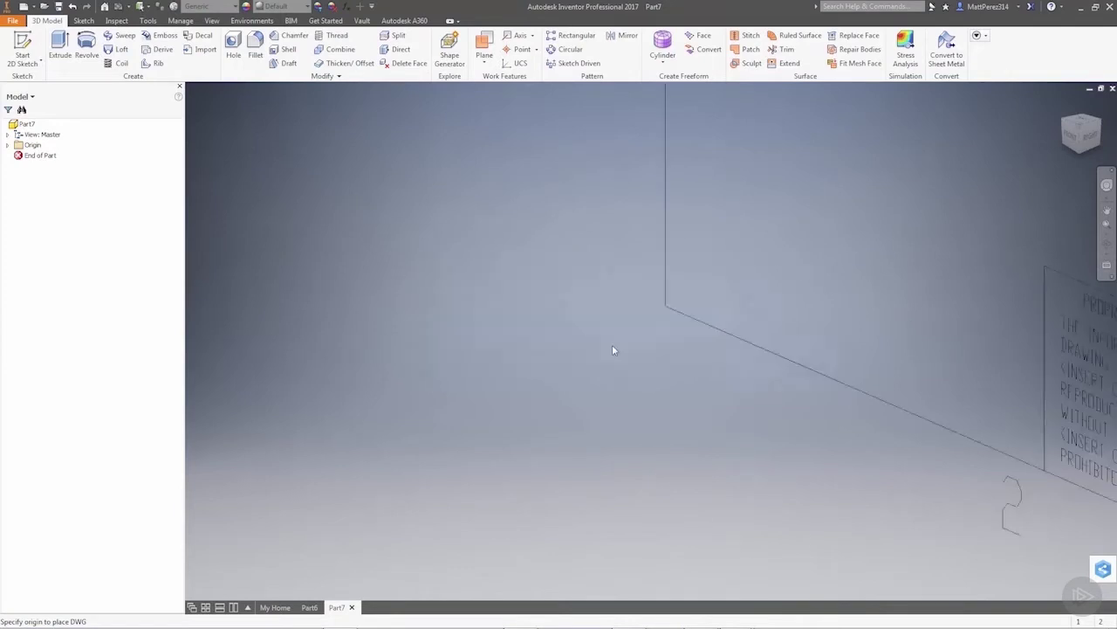
click(612, 350)
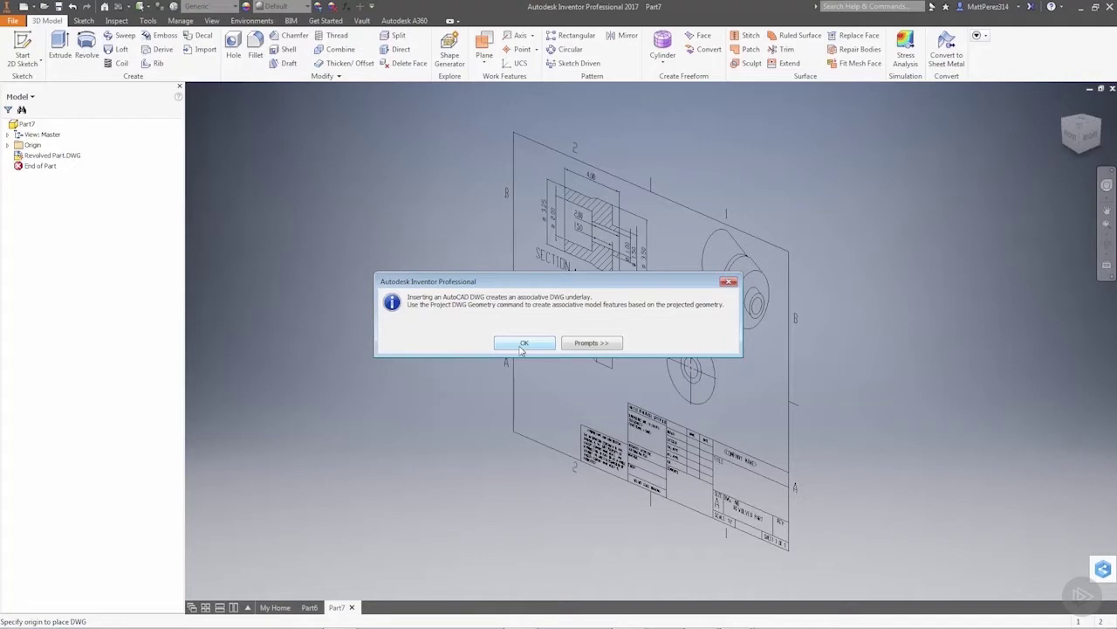
click(529, 344)
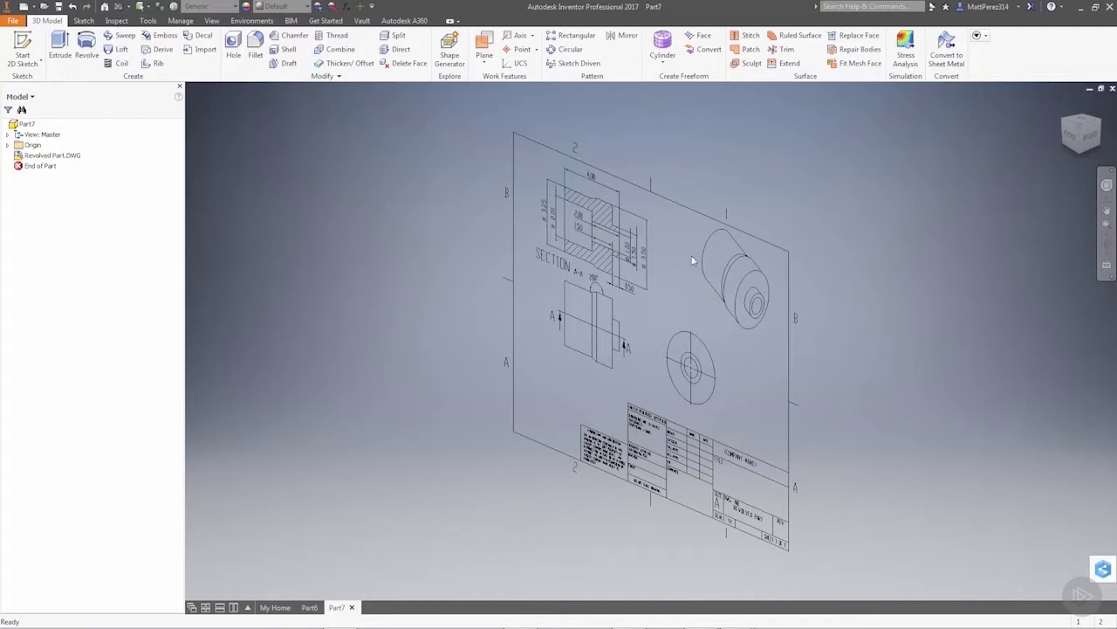
click(25, 155)
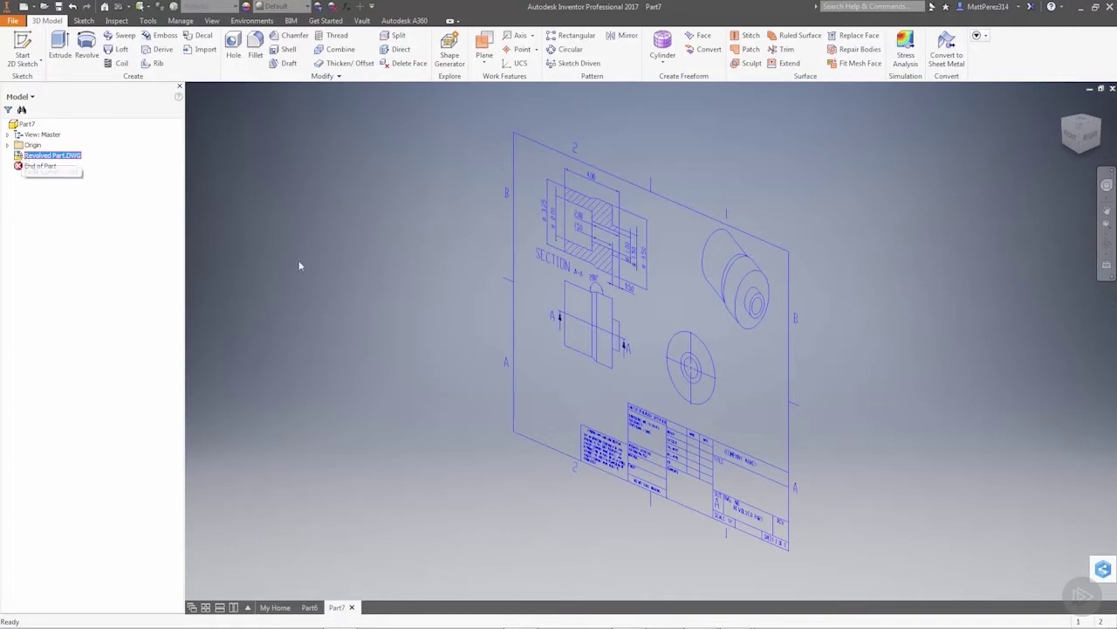
click(390, 288)
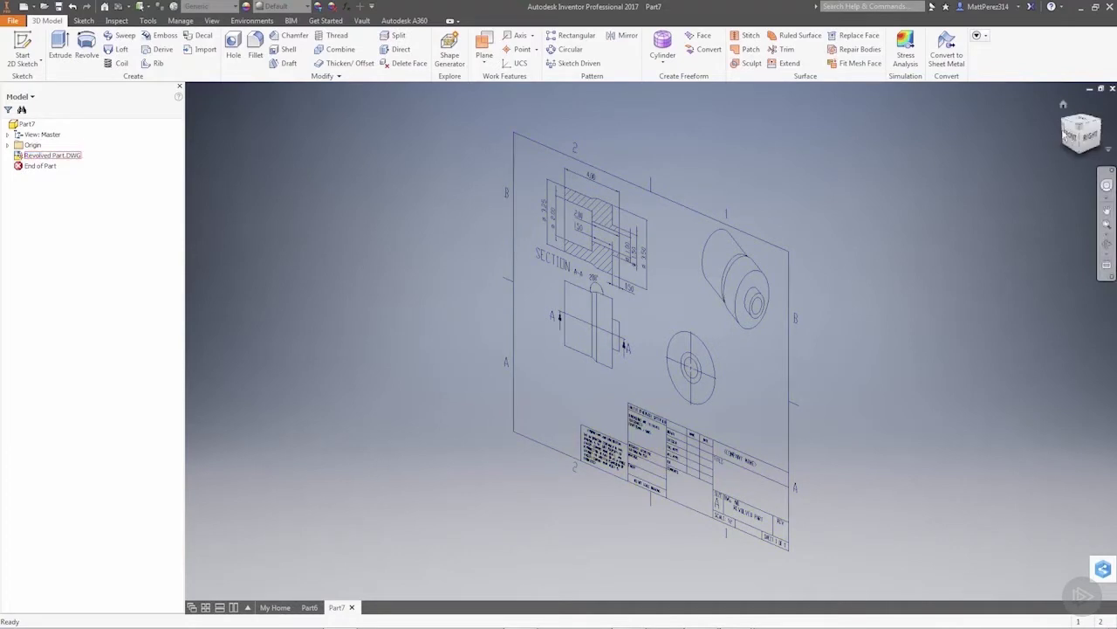
- Start a new sketch on the XY plane of the part
click(1072, 141)
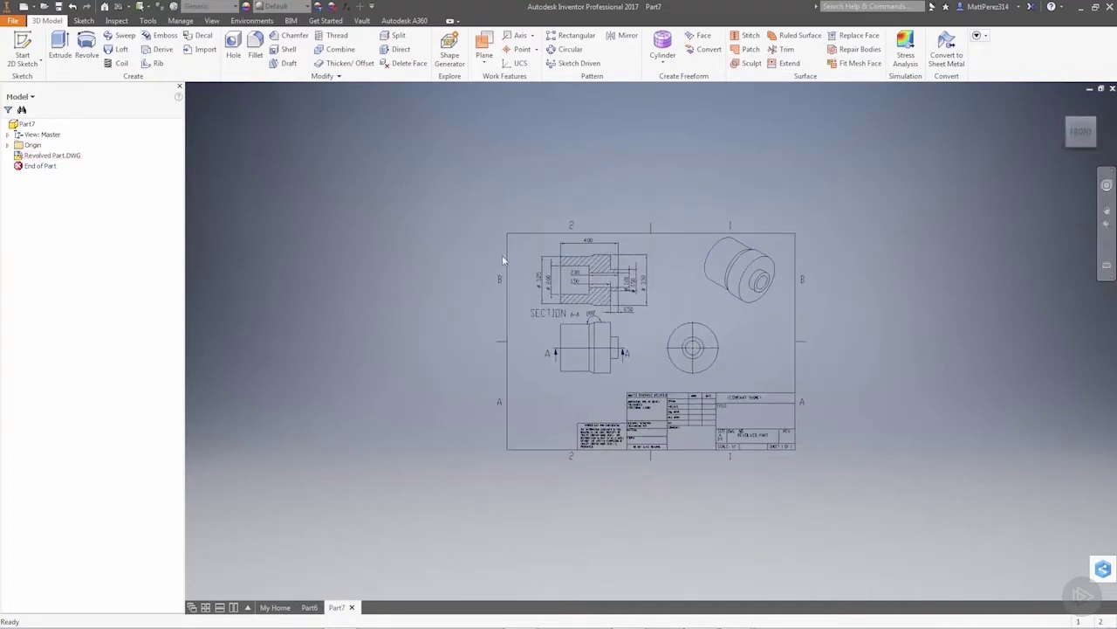
click(8, 145)
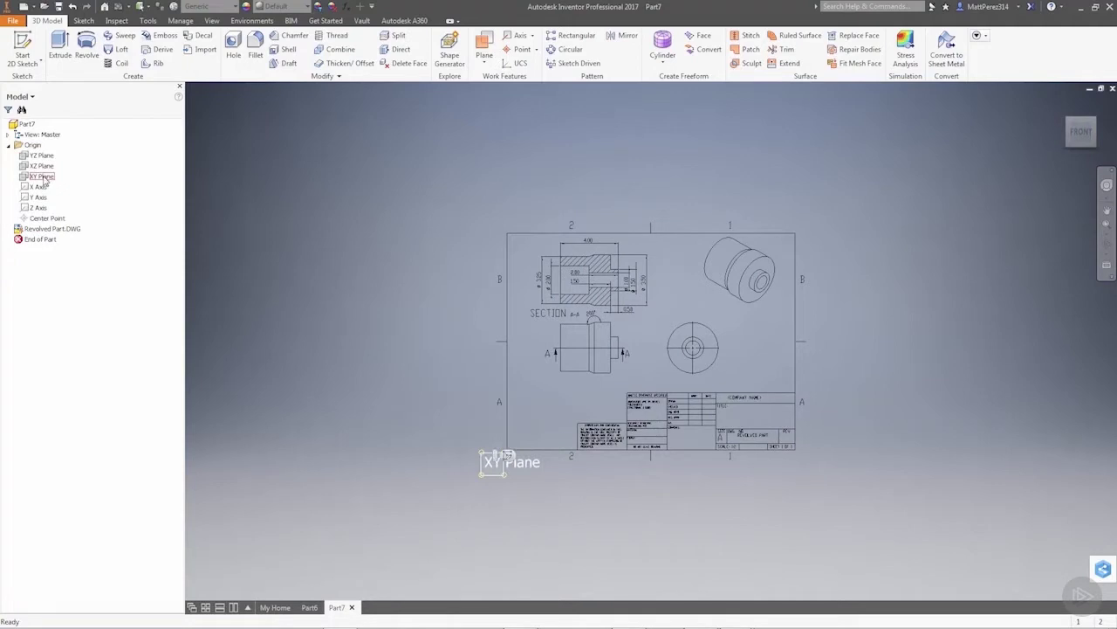
right_click(44, 178)
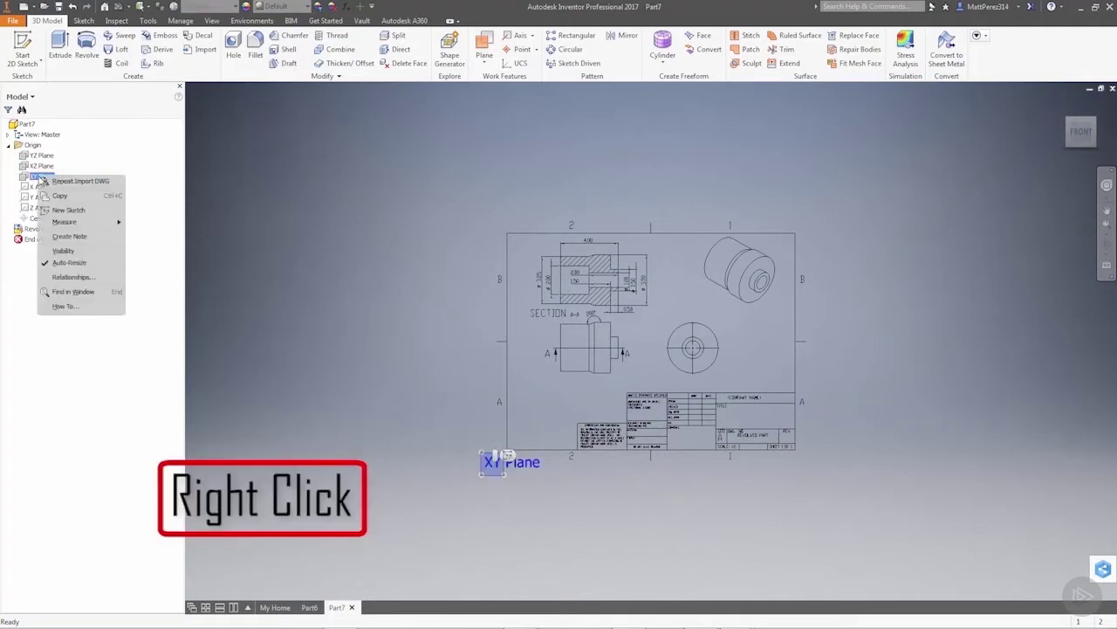
click(76, 212)
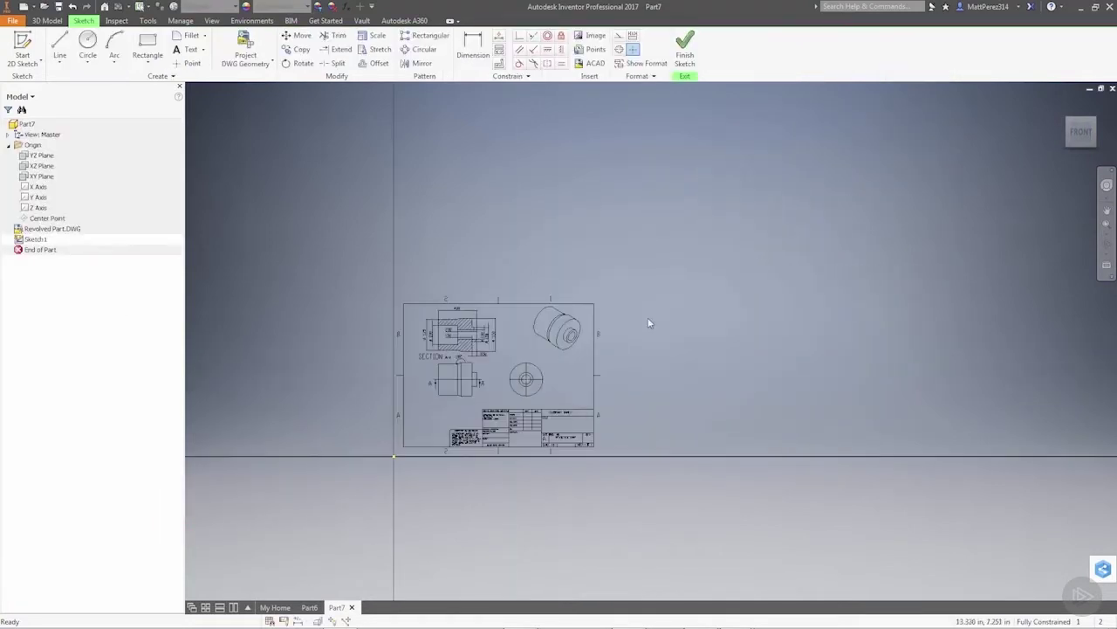
- Project the closed outline of the upper half of Section A-A with Project DWG Geometry and finish the sketch
click(269, 63)
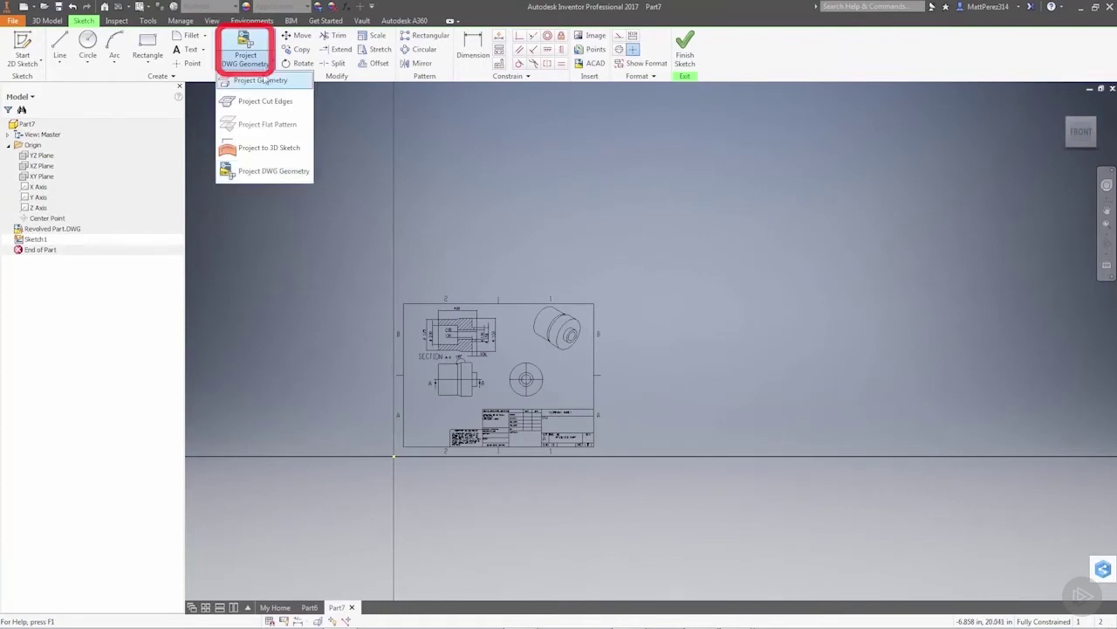
click(267, 172)
scroll(481, 349, up, 5)
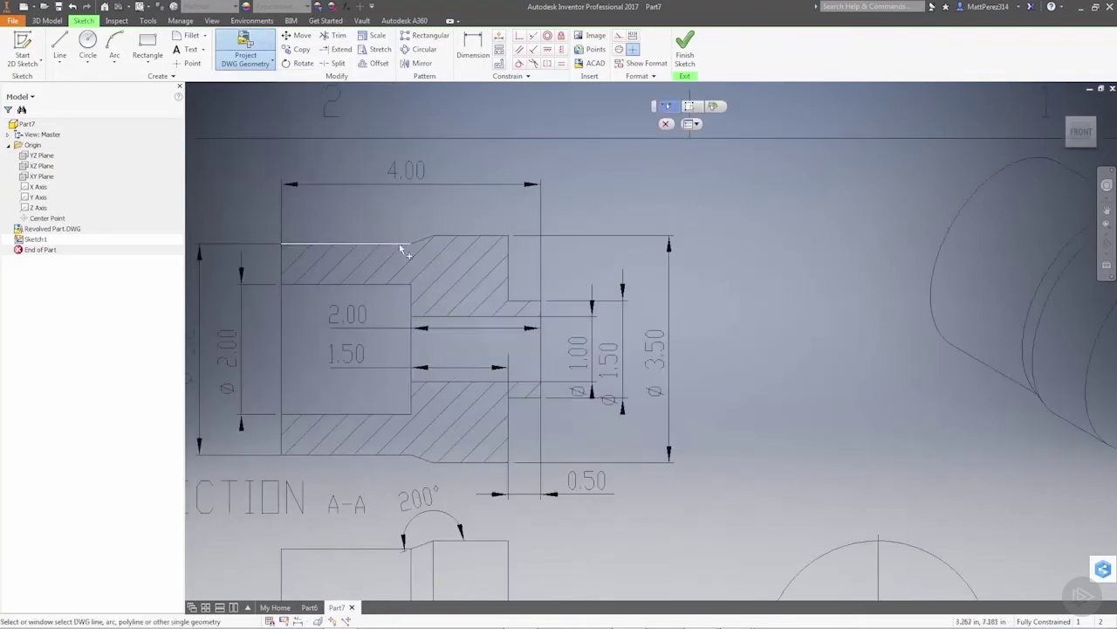
click(396, 248)
click(440, 237)
click(508, 253)
click(528, 302)
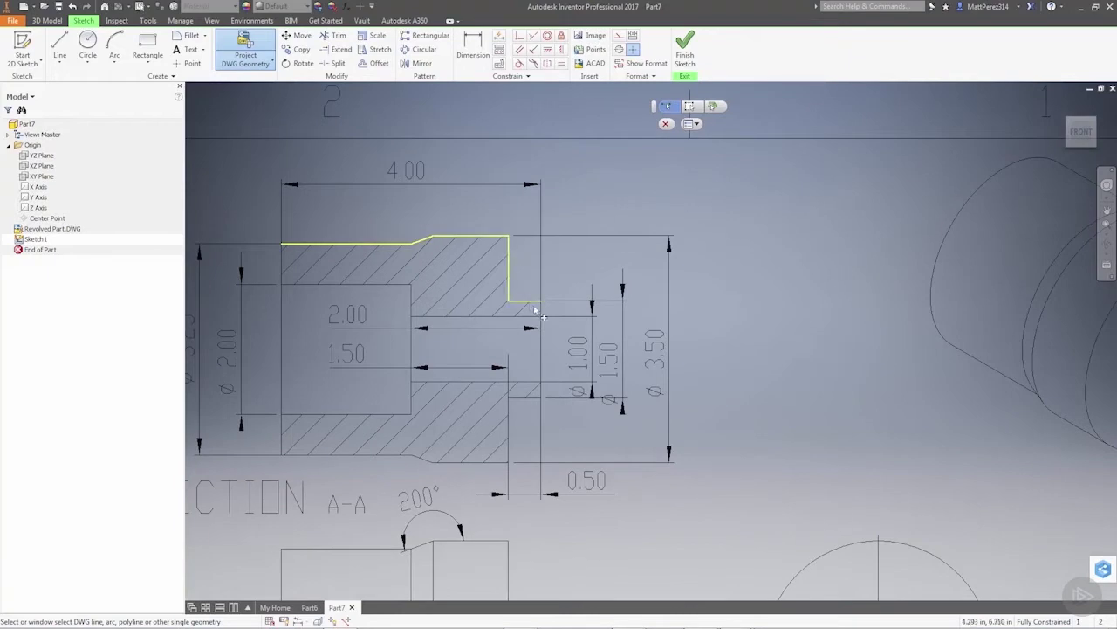
click(540, 309)
click(522, 315)
click(410, 297)
click(404, 284)
click(283, 256)
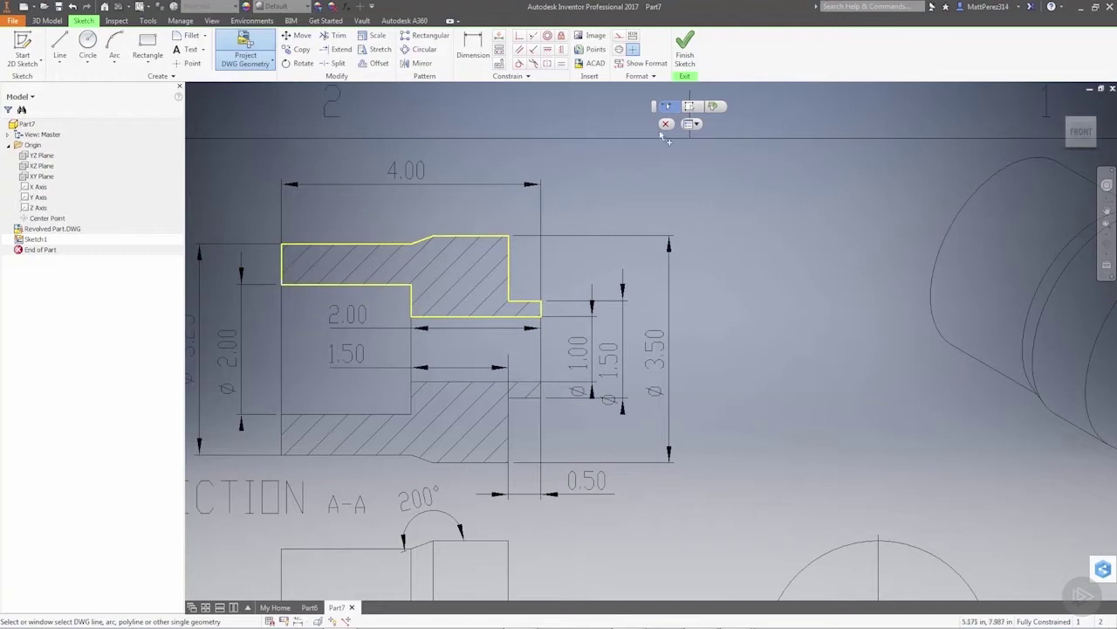
key(Escape)
key(Home)
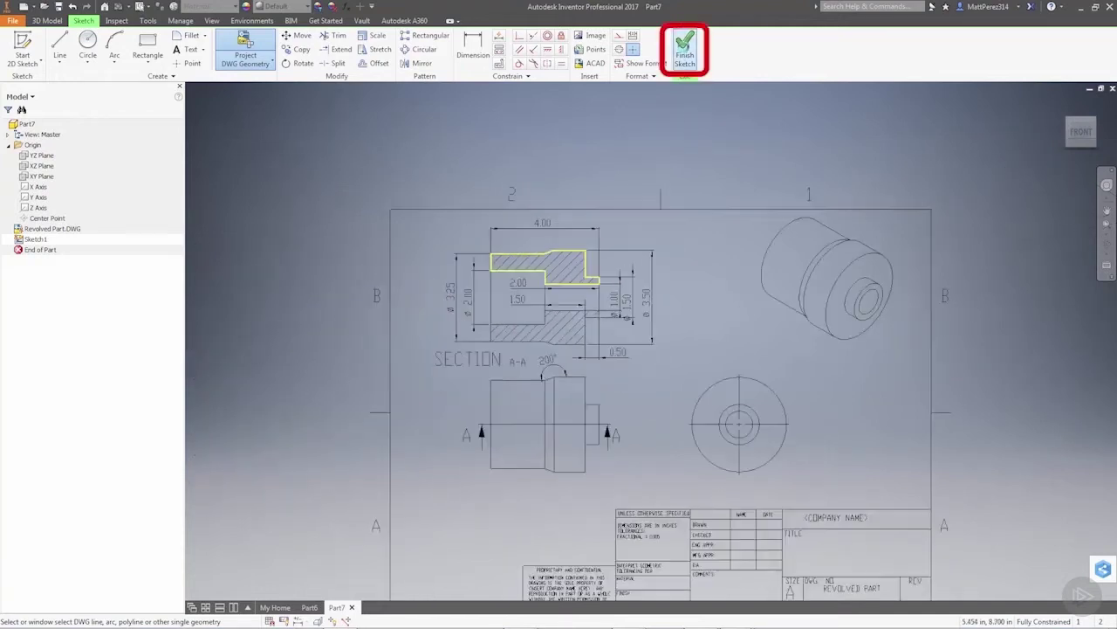
click(684, 51)
- Hide the Revolved Part.DWG underlay, leaving only the projected sketch profile displayed
right_click(49, 230)
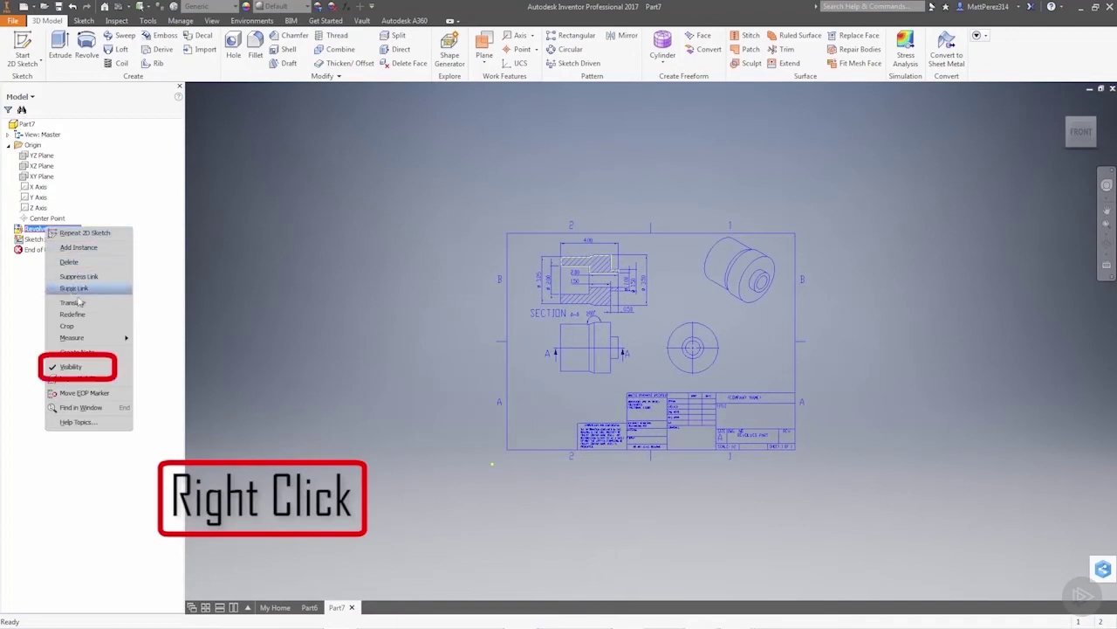
click(71, 365)
scroll(614, 274, up, 3)
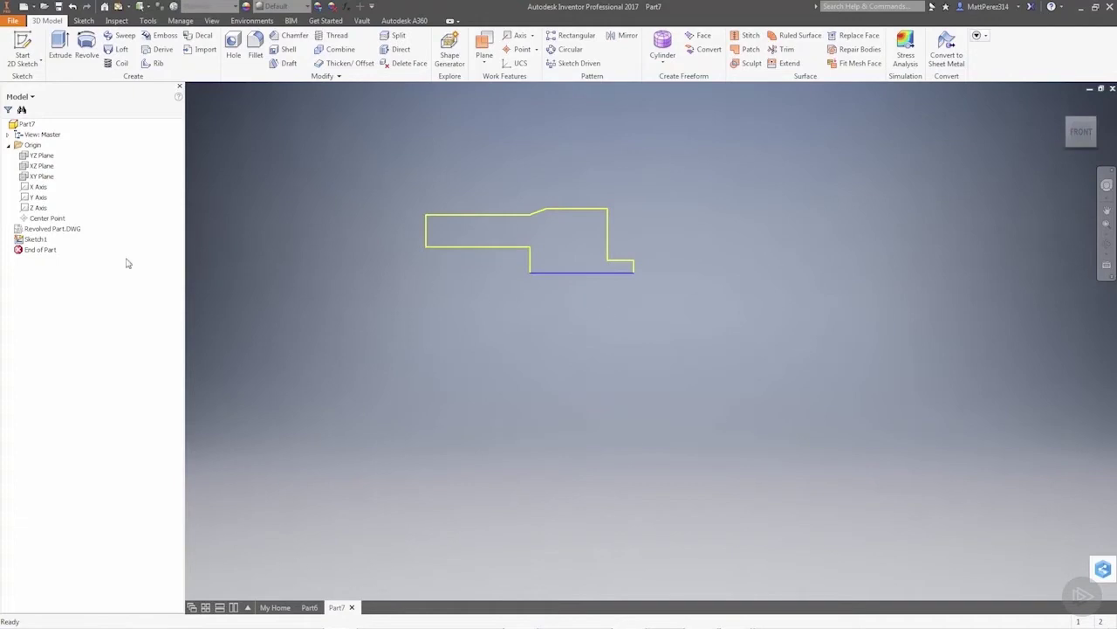
- Reopen Sketch1 for editing and turn the visibility of the Revolved Part.DWG underlay on
right_click(31, 239)
click(56, 289)
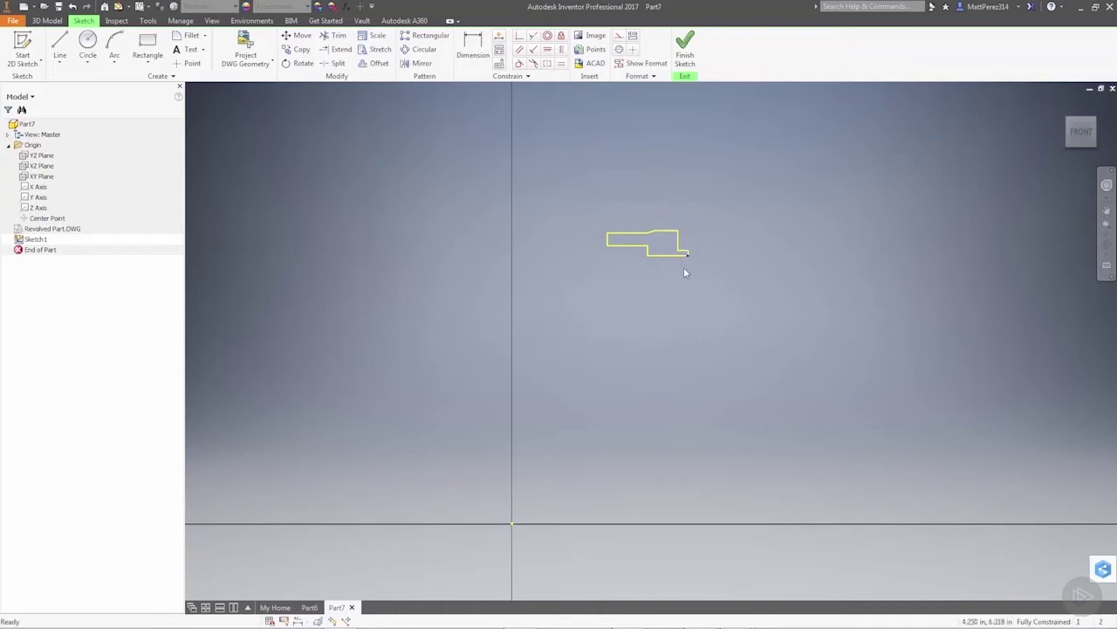
right_click(61, 229)
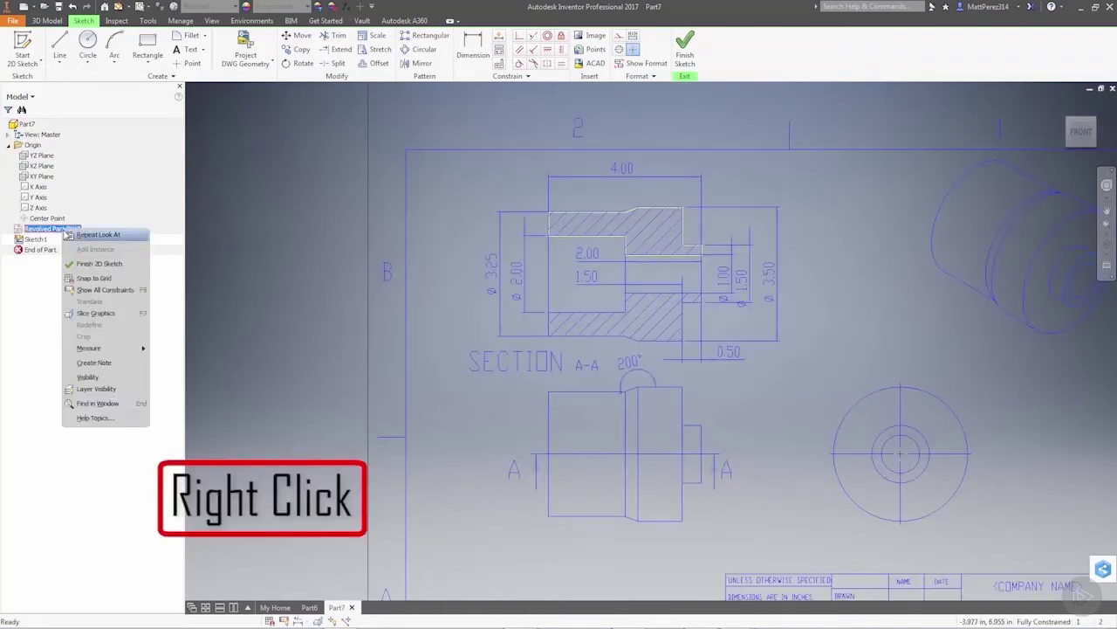
click(127, 374)
- Project the two vertical lines across the central bore of Section A-A into the sketch with Project DWG Geometry
click(245, 51)
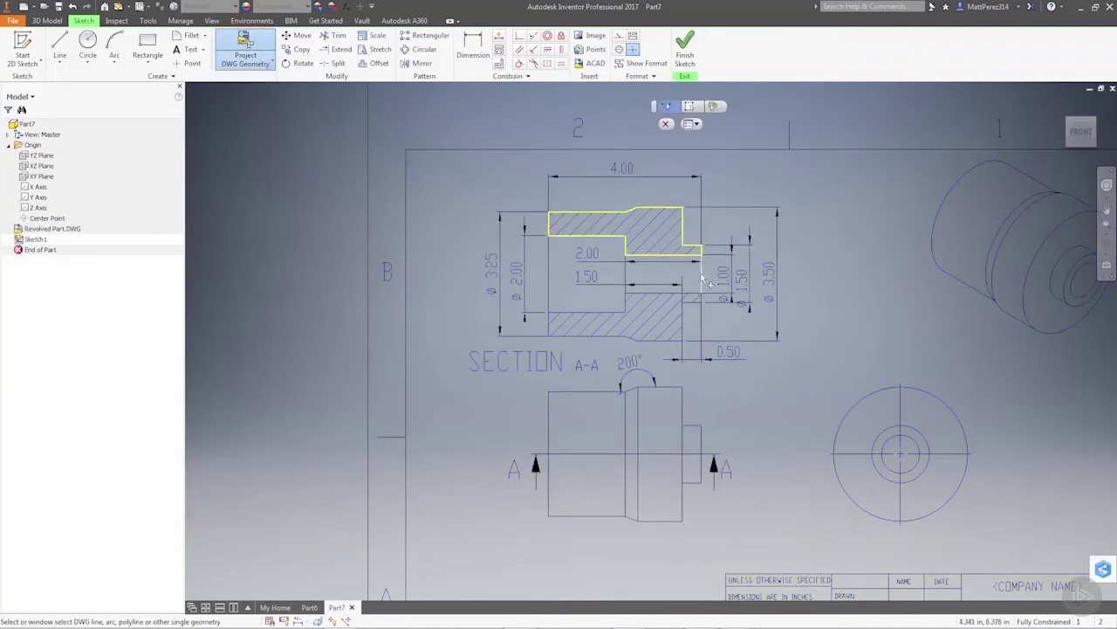
click(626, 278)
click(666, 124)
- Turn off the visibility of the Revolved Part.DWG underlay
click(51, 228)
right_click(50, 228)
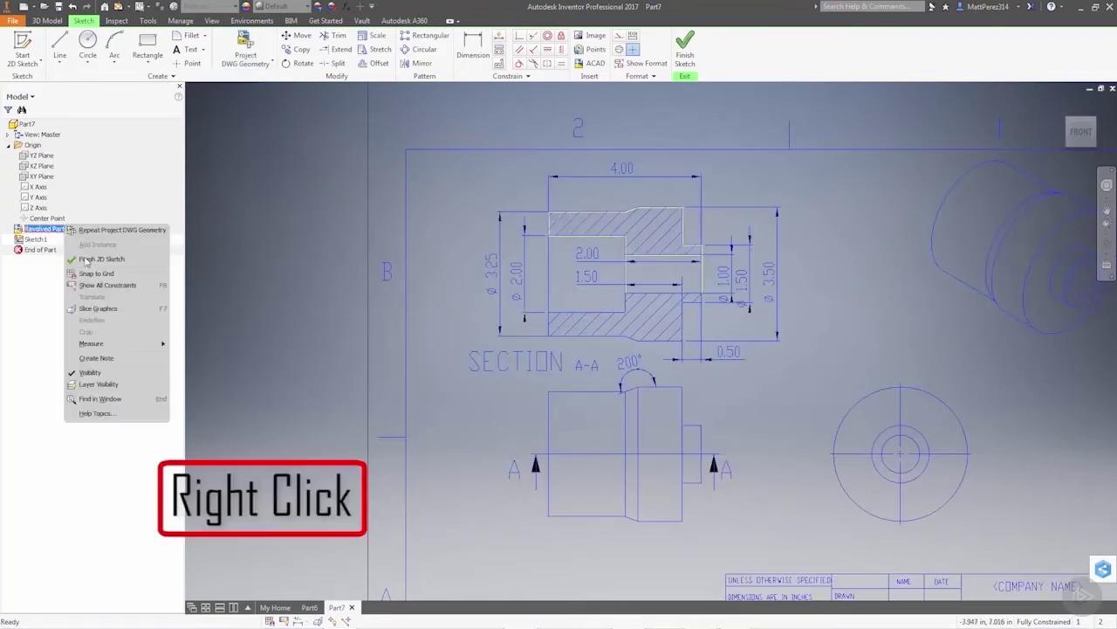
click(79, 373)
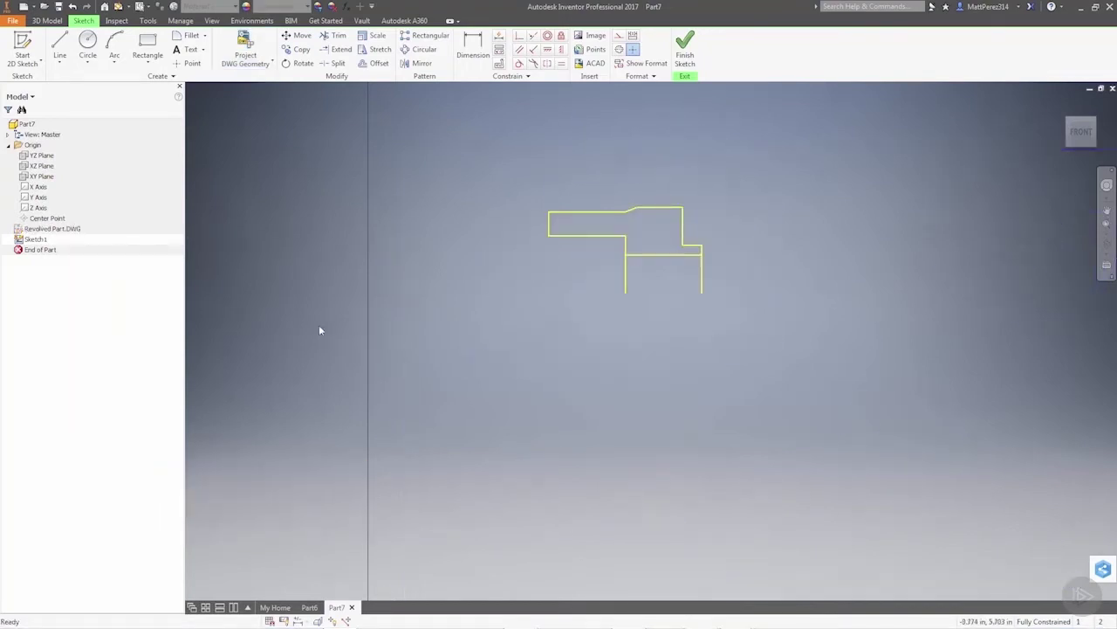
- Convert the two vertical bore lines below the profile to construction lines
click(632, 272)
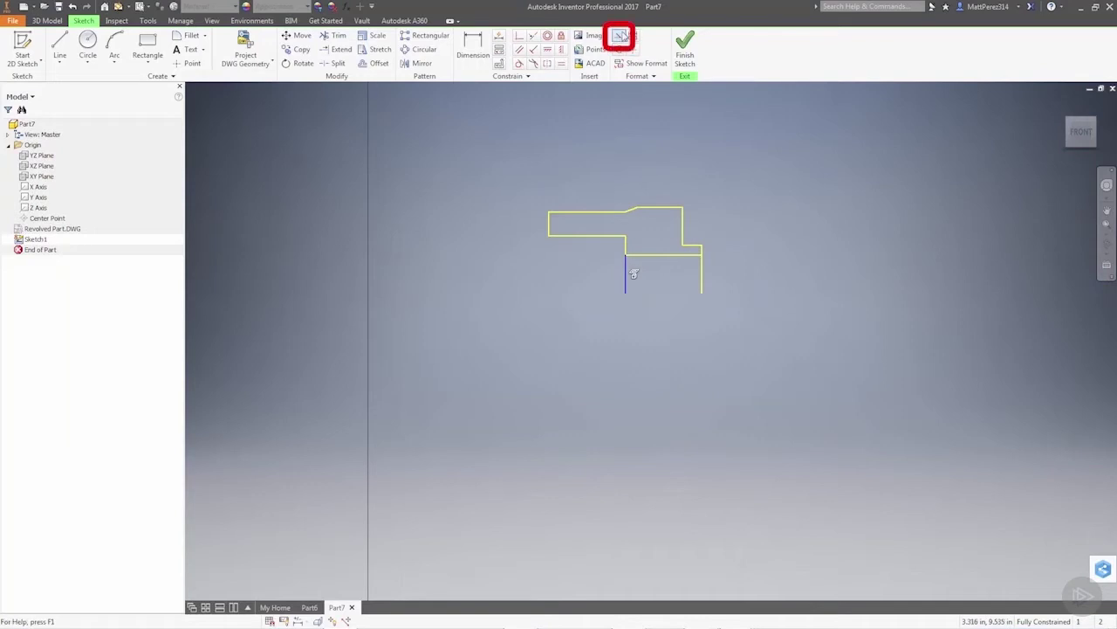
click(695, 266)
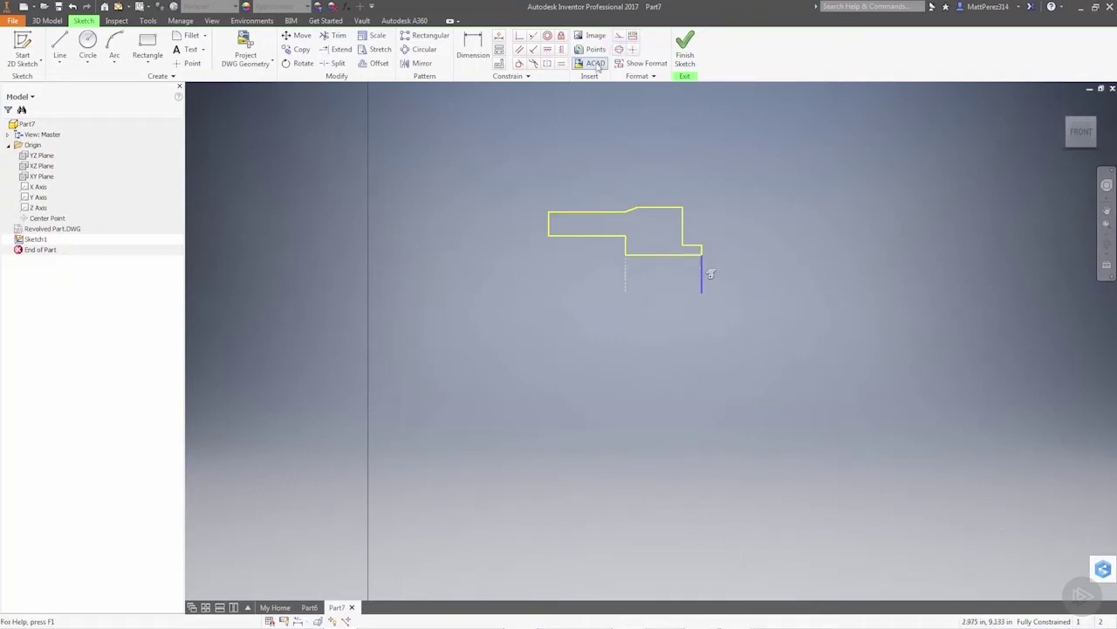
click(619, 35)
- Draw a horizontal line between the midpoints of the two construction lines, make it construction geometry and finish the sketch
key(l)
click(701, 275)
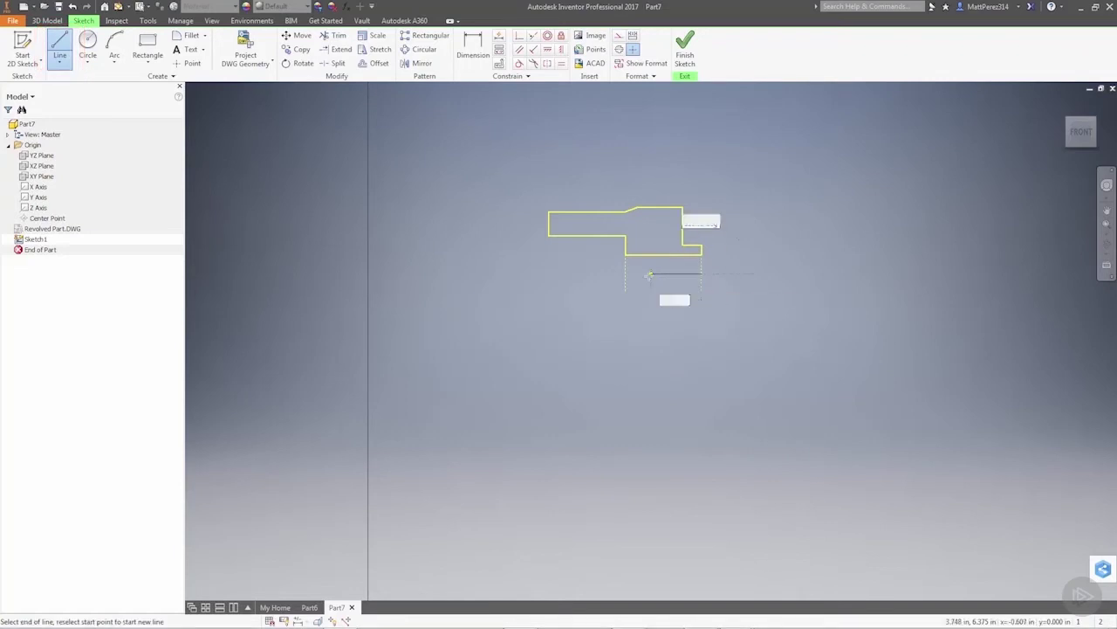
double_click(625, 274)
key(Escape)
click(676, 274)
click(619, 35)
click(685, 48)
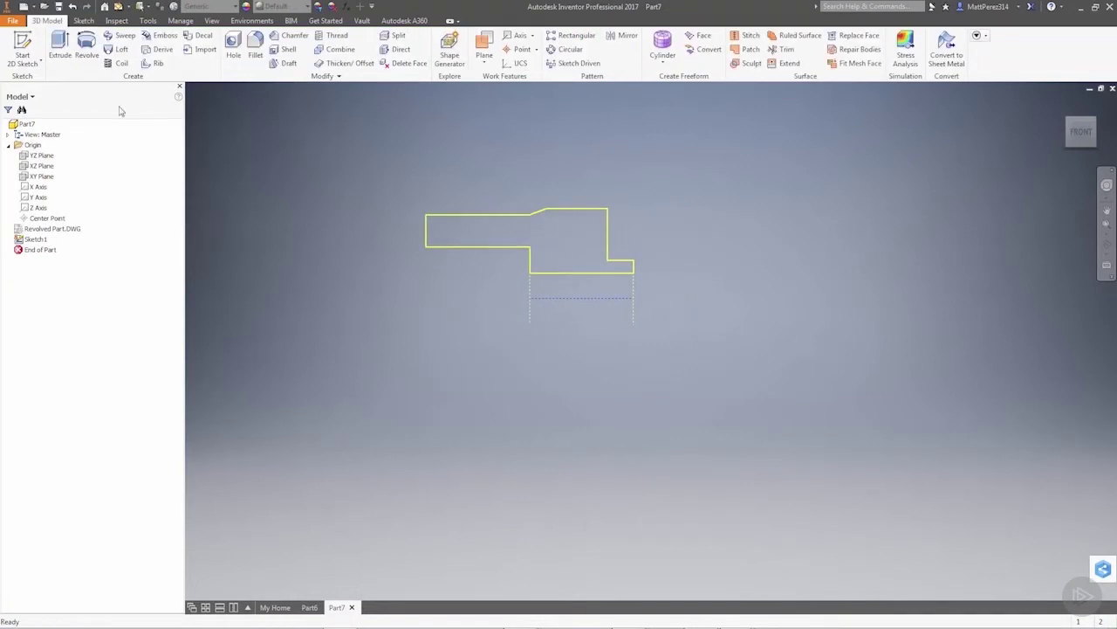
- Revolve the closed profile a full turn about the horizontal construction line to create the solid
click(86, 48)
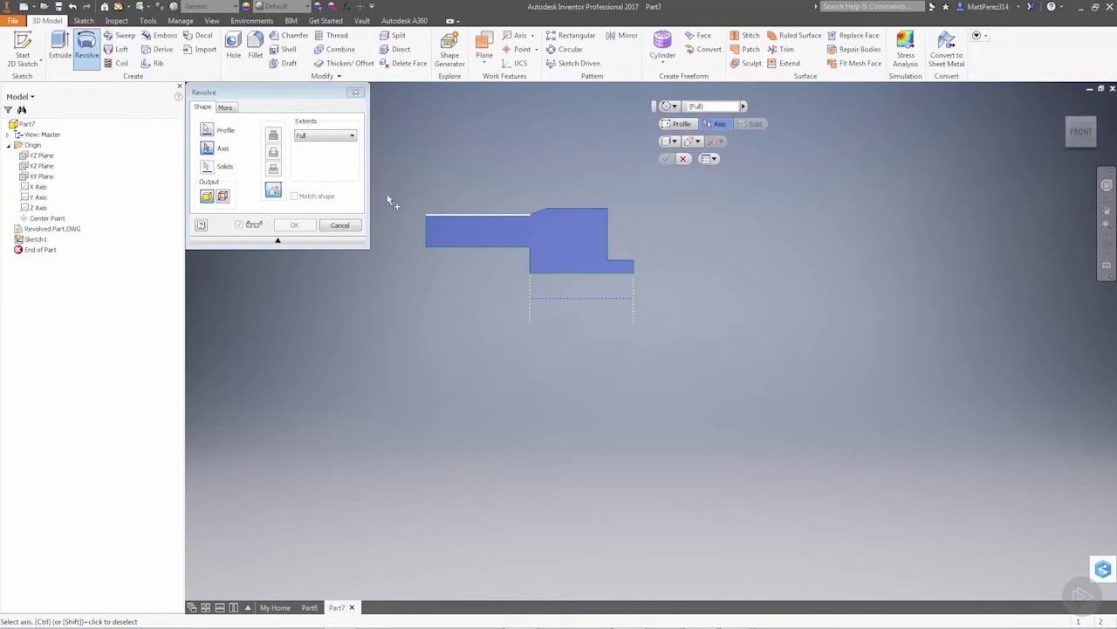
click(593, 299)
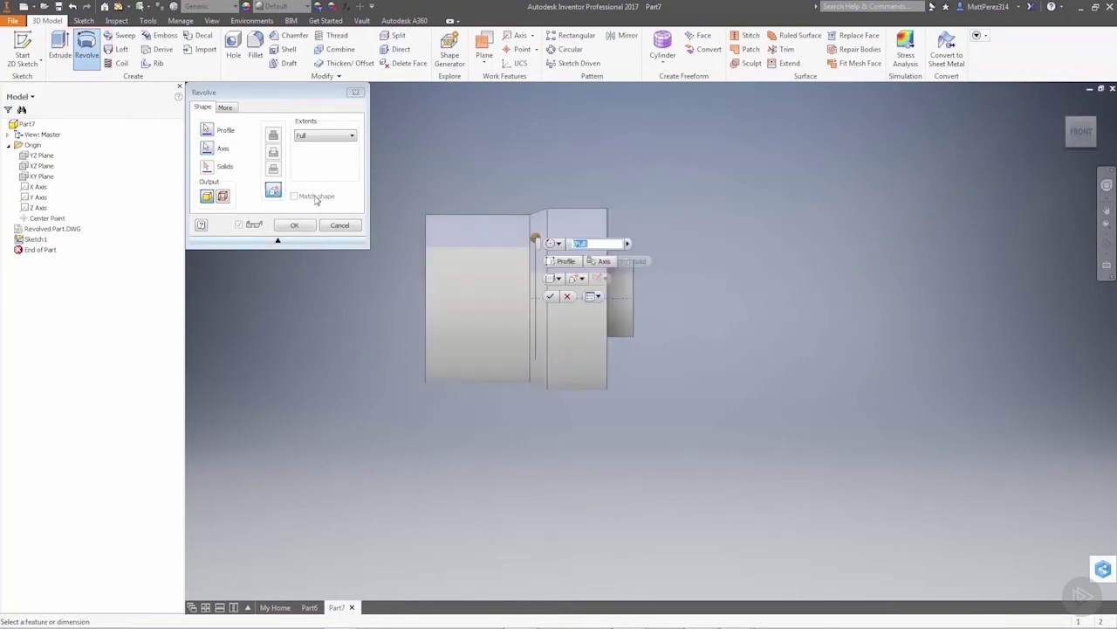
click(303, 224)
shift+middle_drag(731, 334, 681, 340)
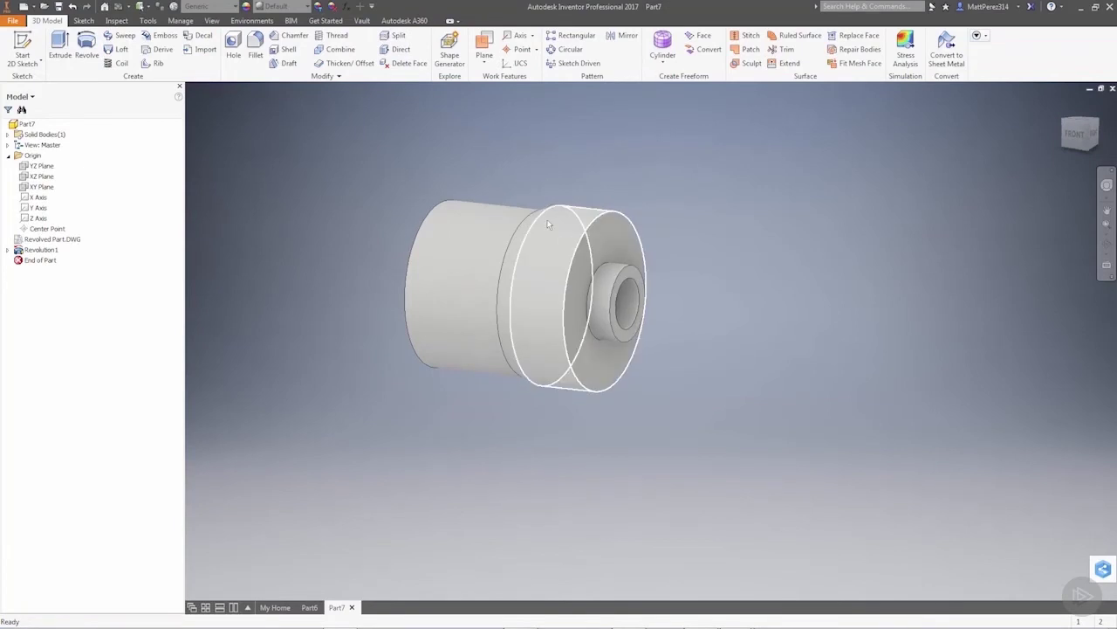
- Compare the Revolved Part.DWG underlay with the solid and look up the editing options of the sketch inside the revolution
click(58, 240)
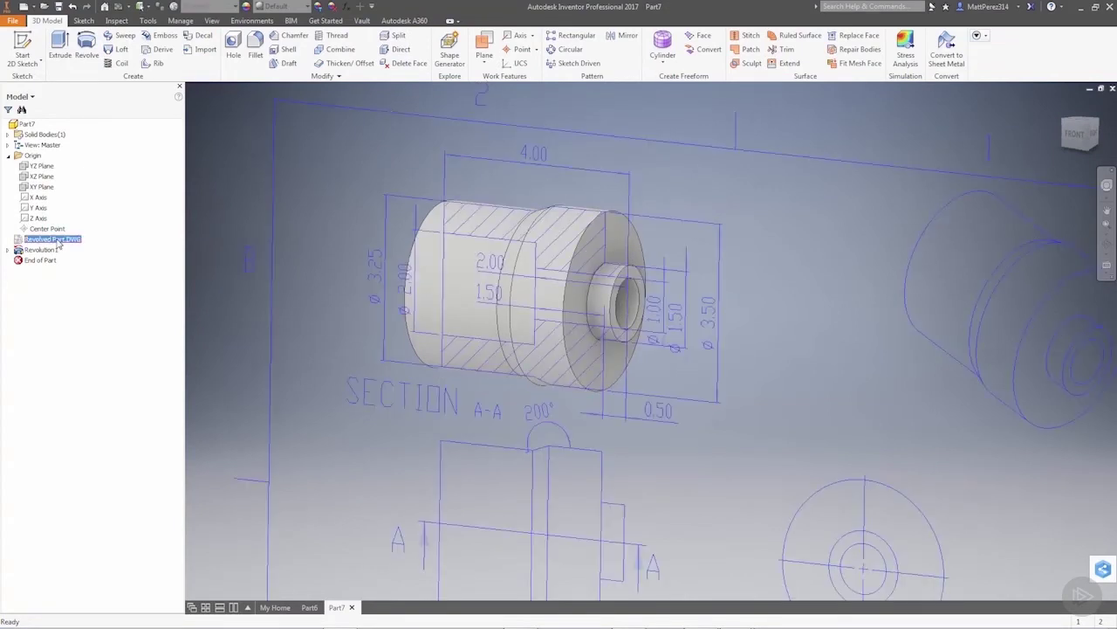
click(234, 213)
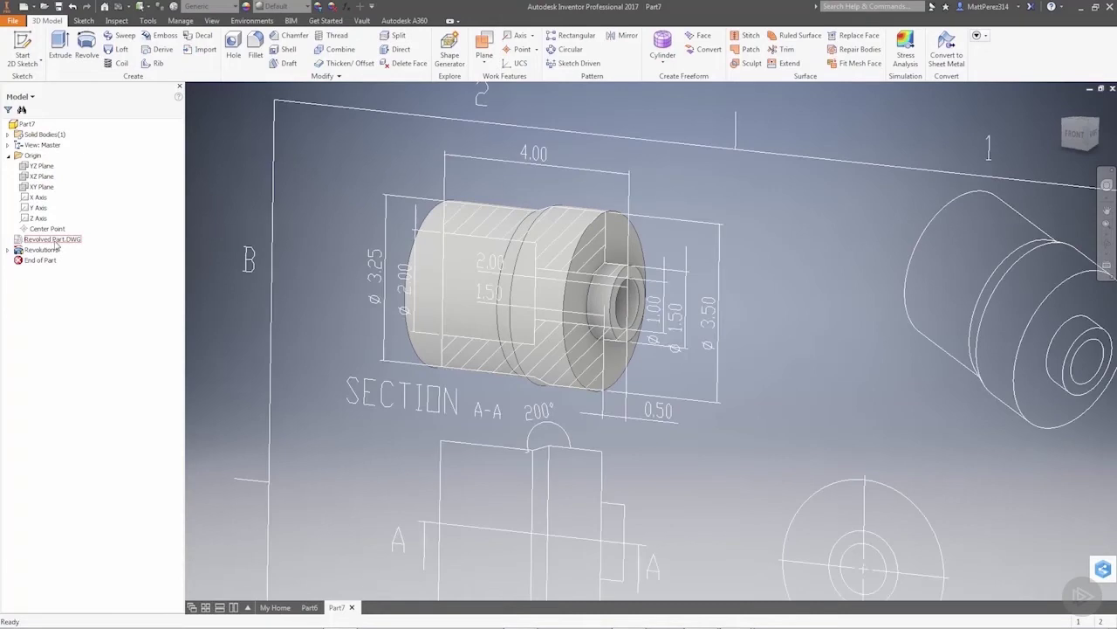
click(8, 251)
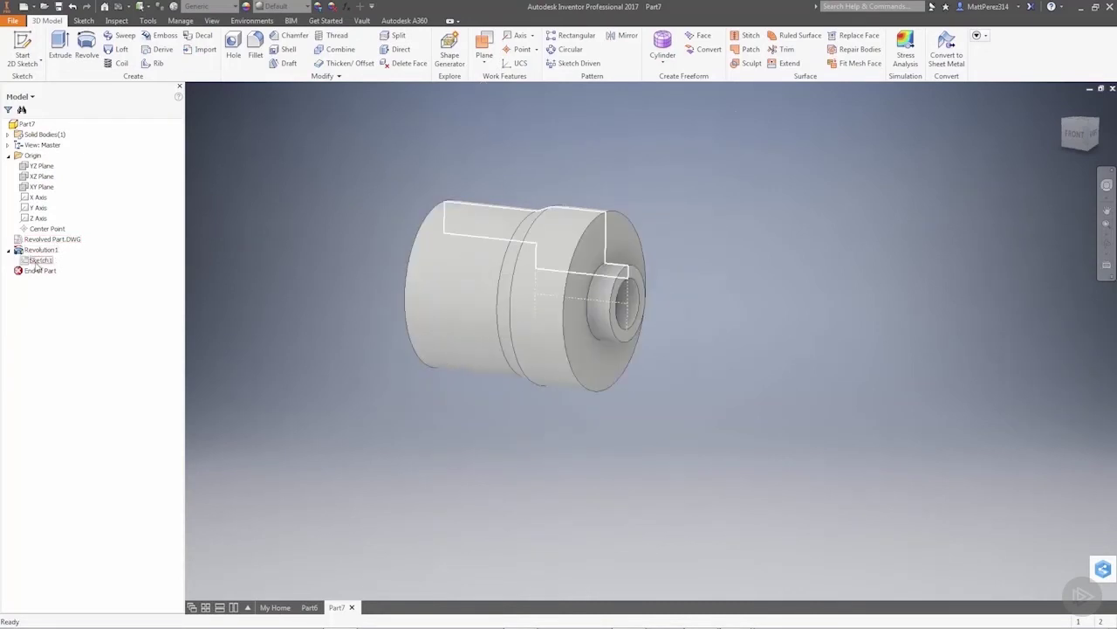
right_click(39, 261)
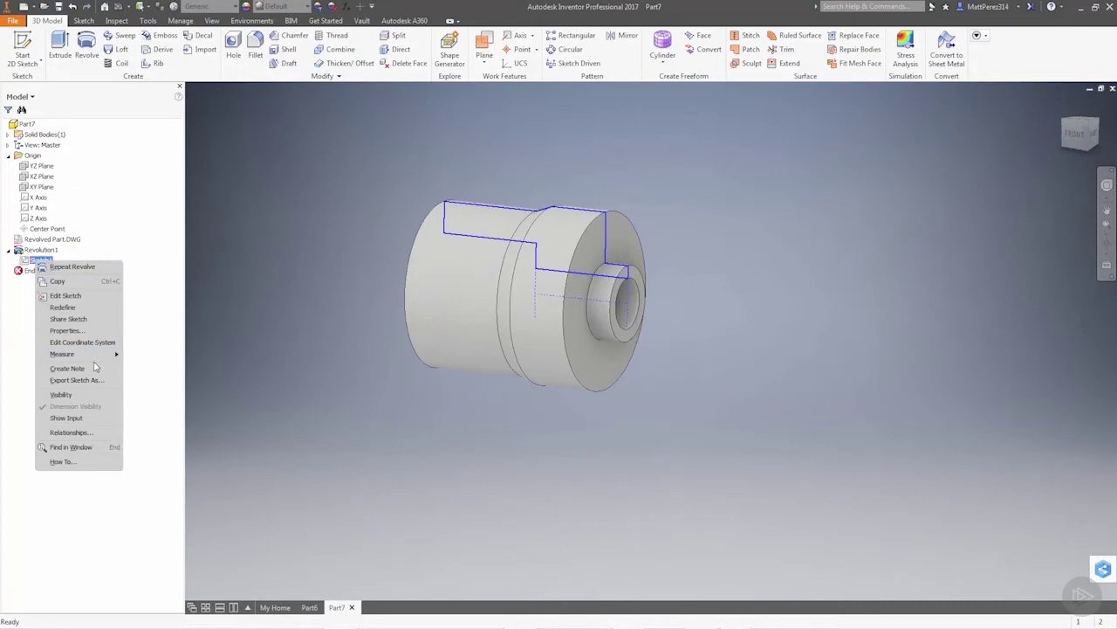
click(273, 304)
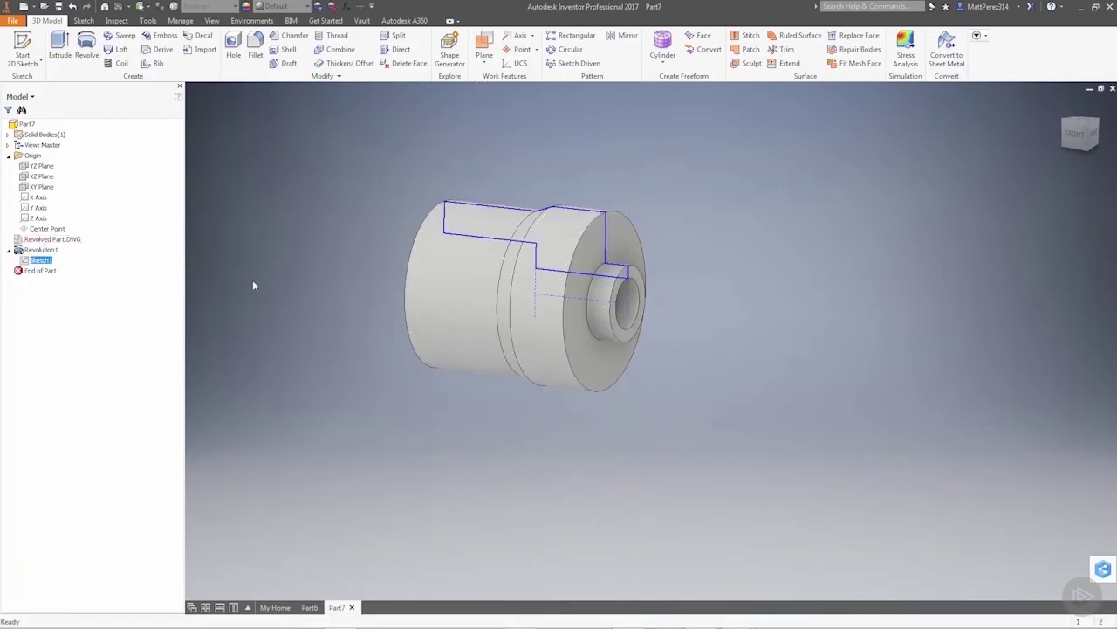
- Try to redefine the placement plane of the Revolved Part.DWG underlay
right_click(52, 242)
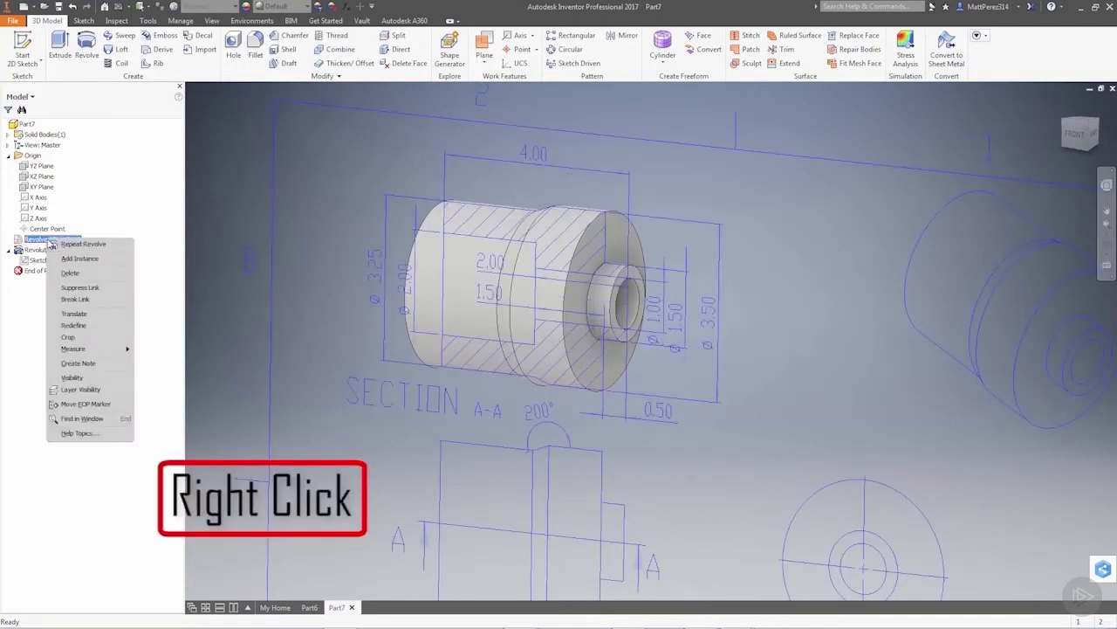
click(87, 328)
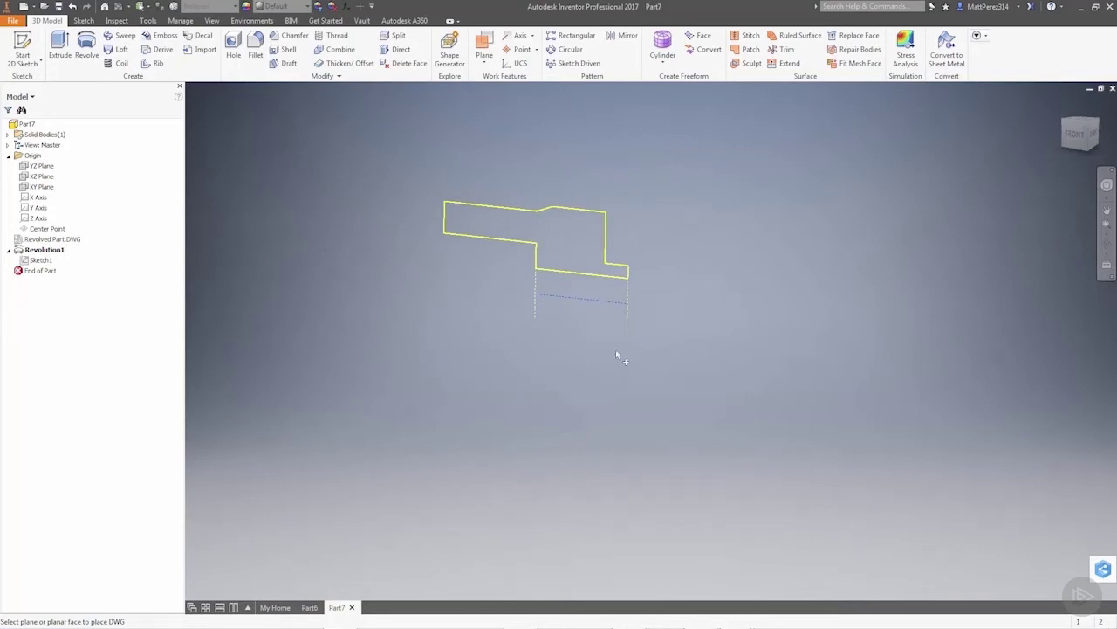
click(664, 259)
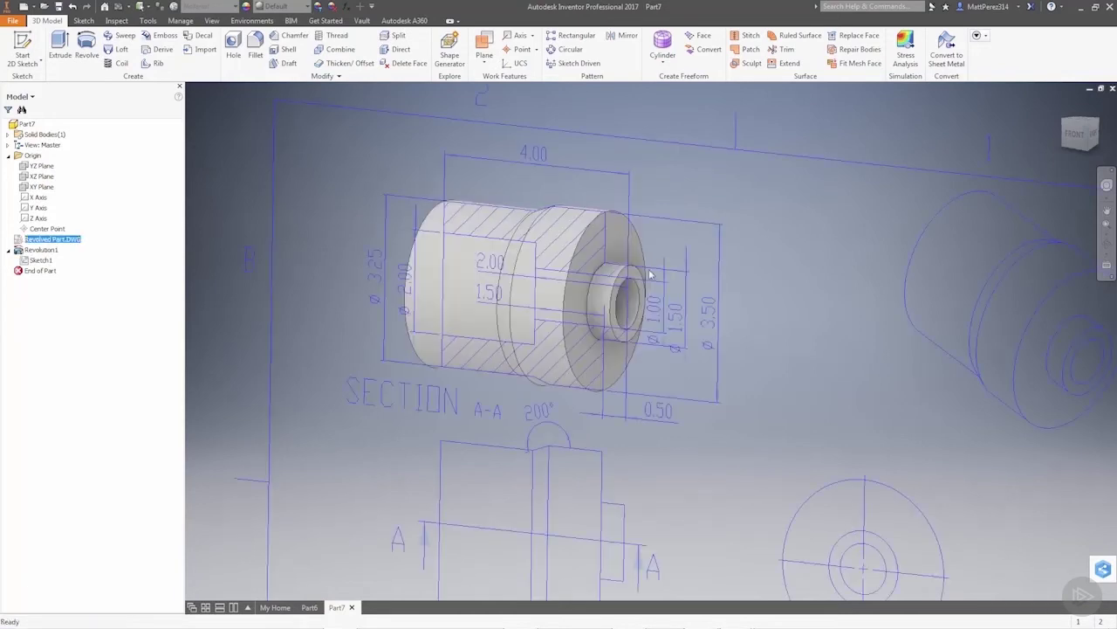
- Examine the revolved solid against the Revolved Part.DWG underlay in the front view
scroll(682, 327, down, 3)
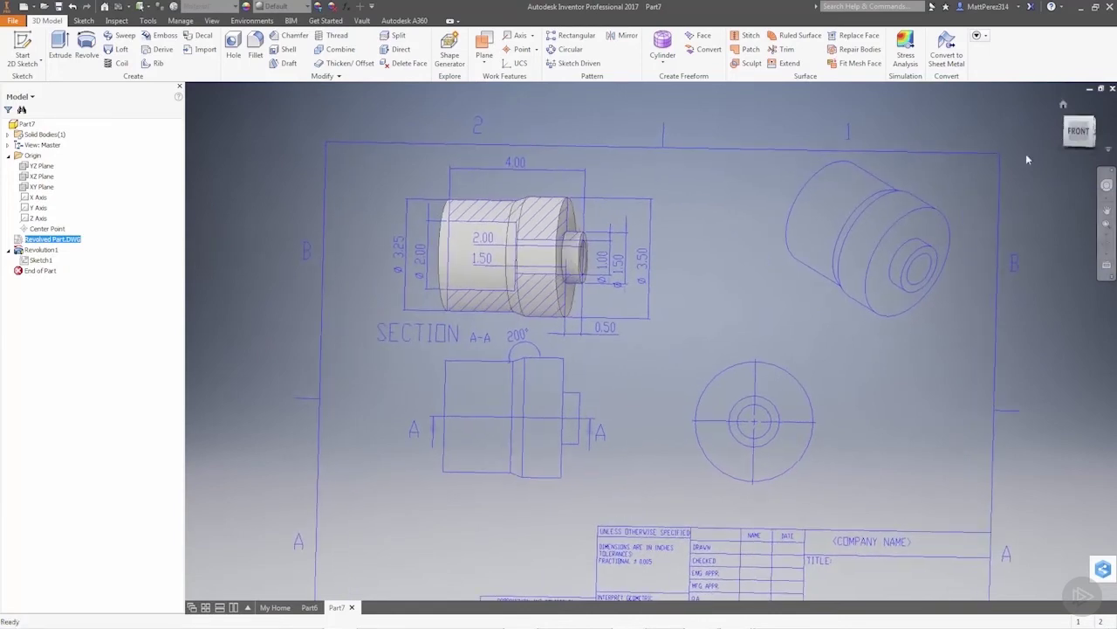
click(1080, 131)
scroll(693, 318, up, 3)
scroll(660, 305, down, 3)
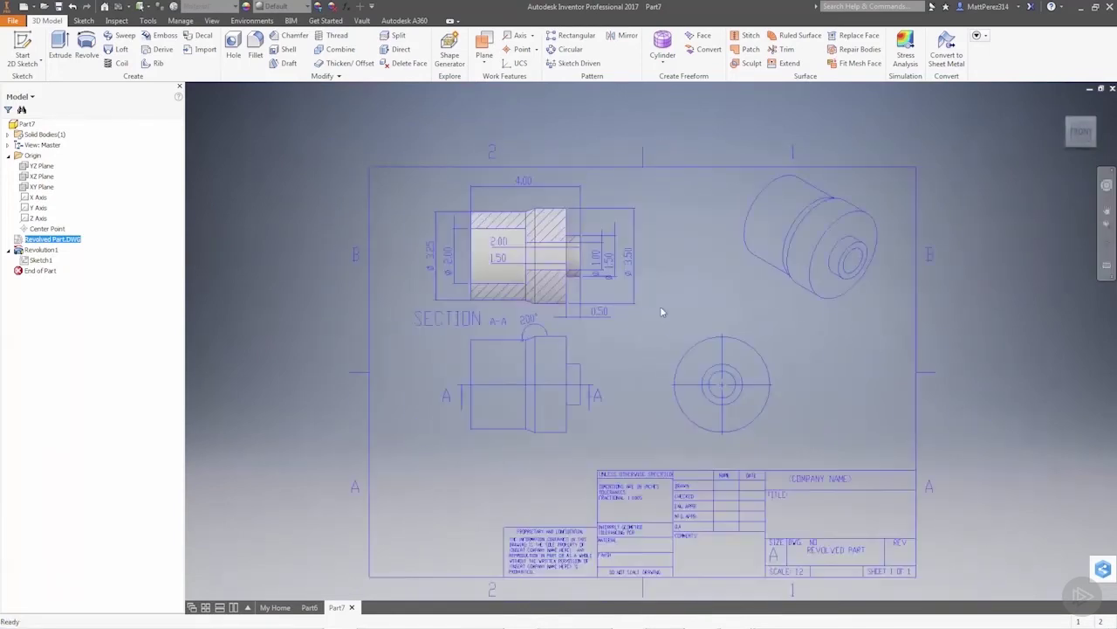
scroll(517, 262, down, 3)
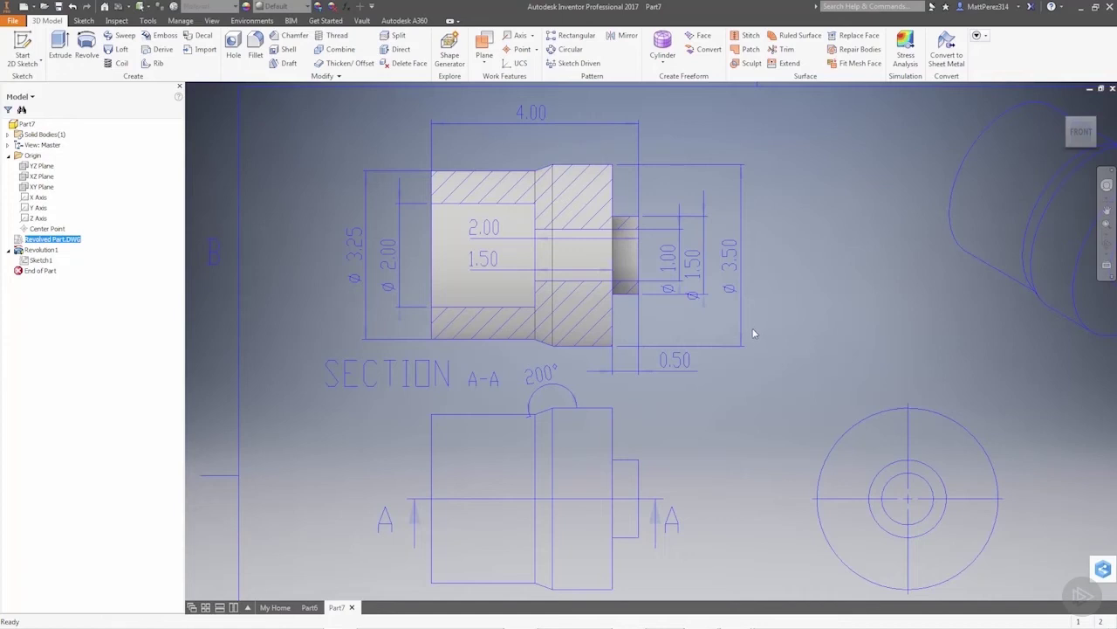
scroll(754, 331, down, 5)
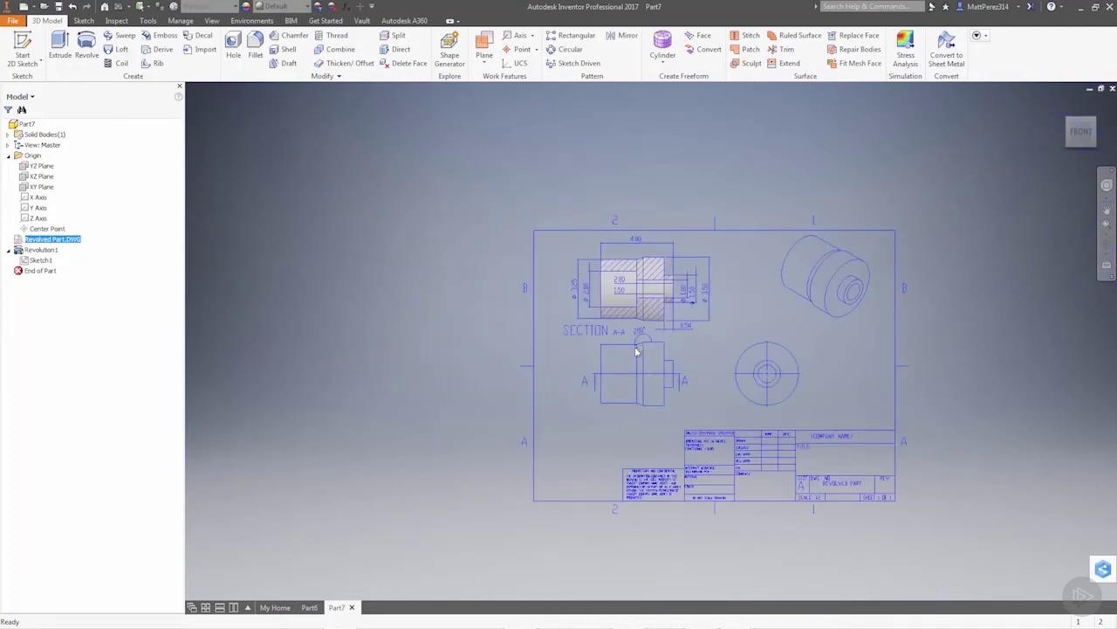
scroll(920, 385, up, 3)
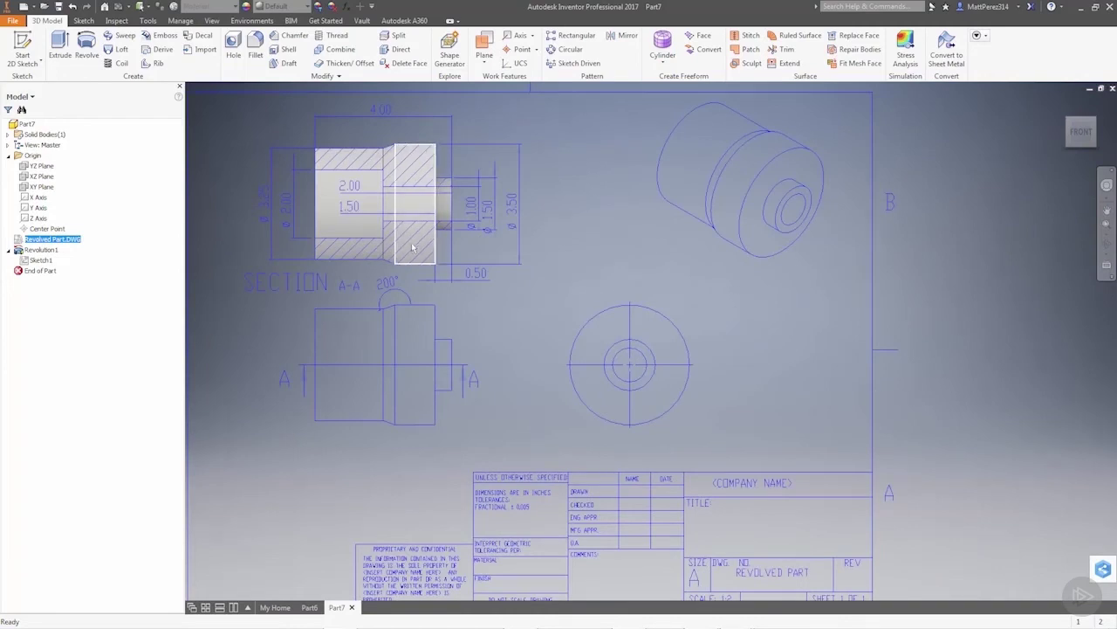
mouse_move(430, 265)
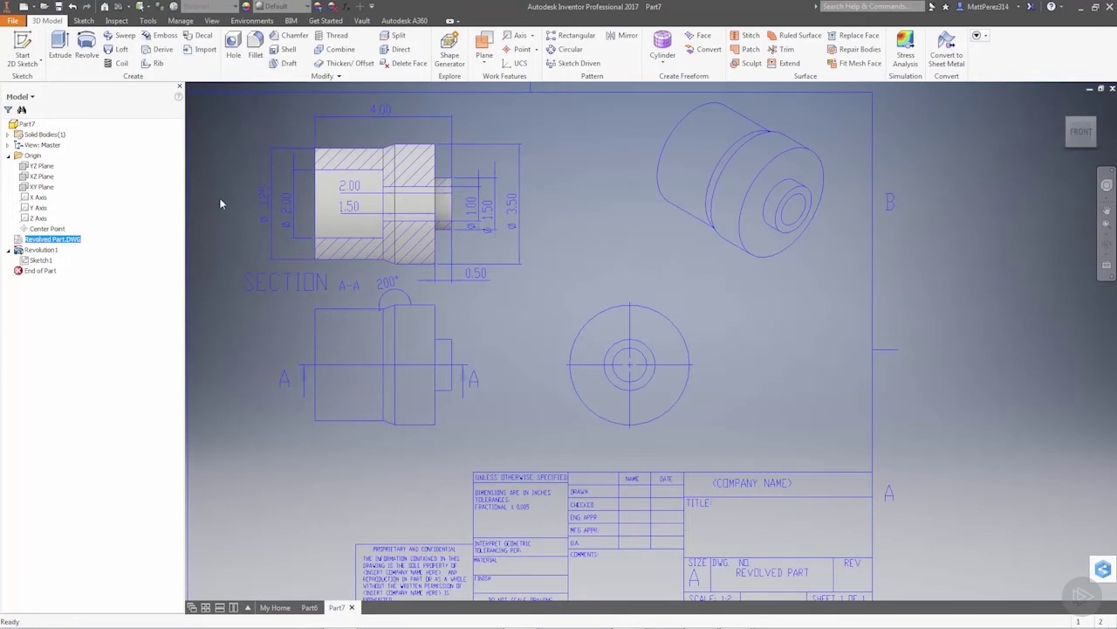
- Switch to the Part6 document and try to apply the Shaded with Edges visual style
click(309, 607)
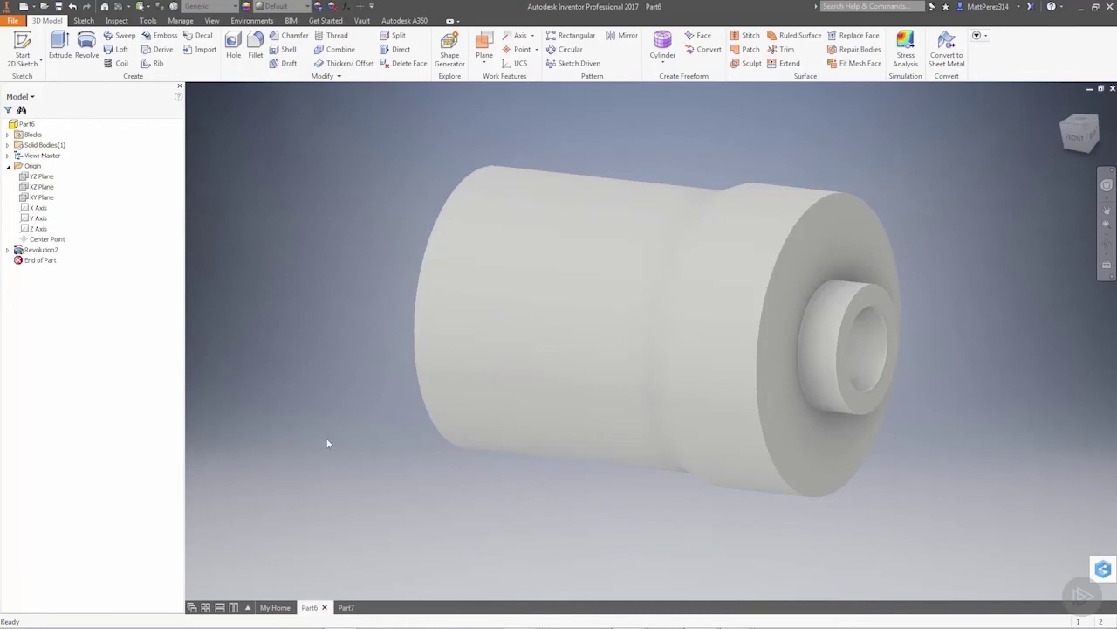
click(212, 20)
click(132, 51)
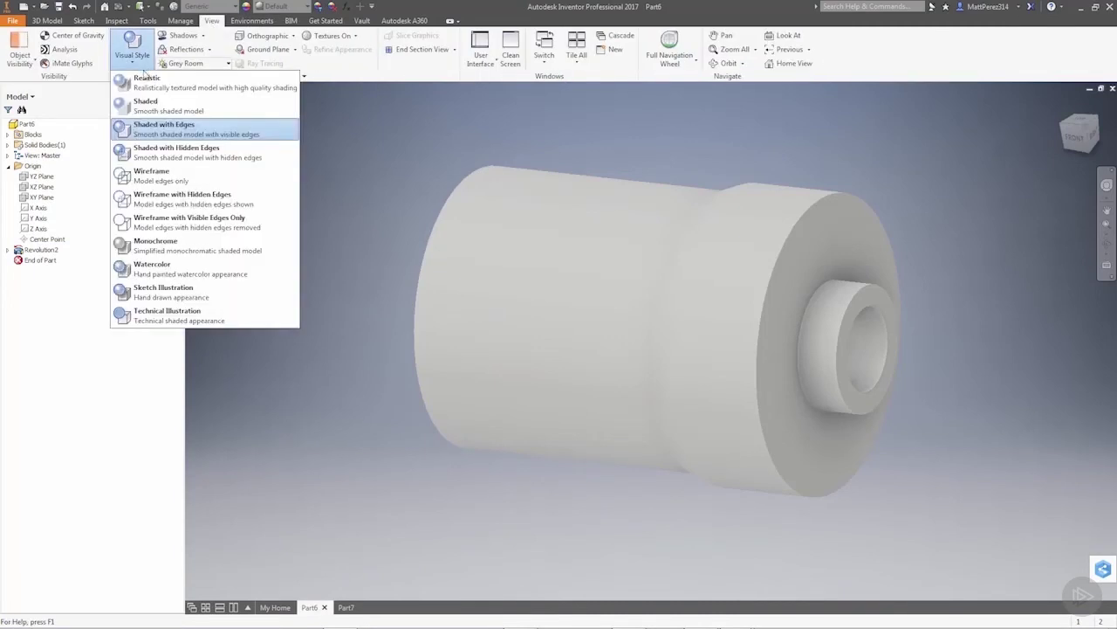
click(161, 128)
- Examine the Part6 solid from its large bore end, check its tapered face and view the part from the top
scroll(422, 279, up, 3)
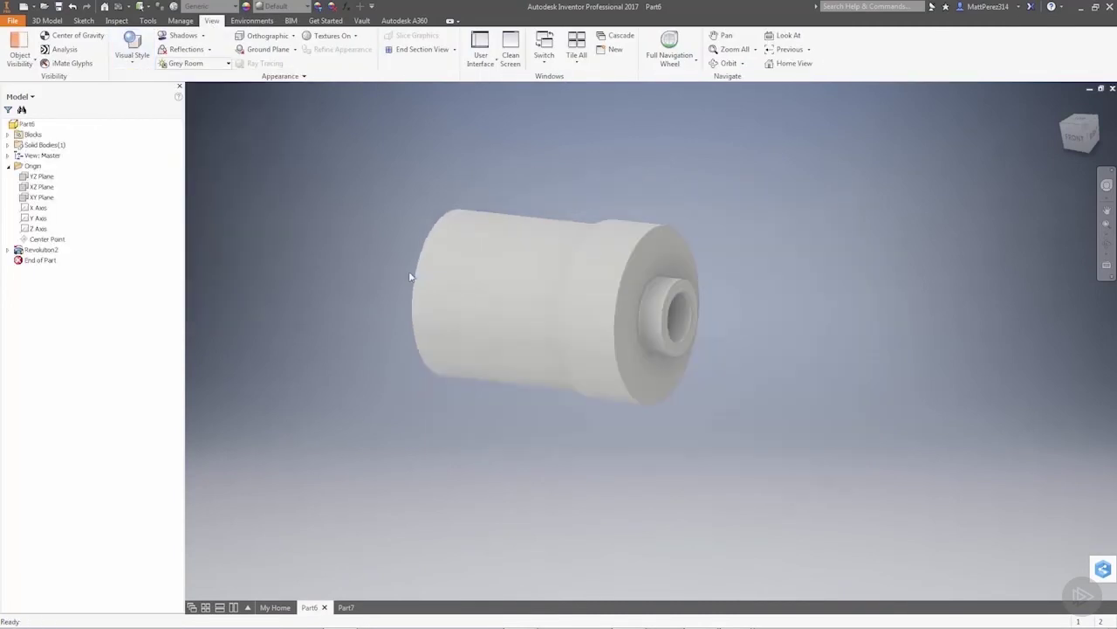
shift+middle_drag(430, 275, 527, 353)
scroll(532, 348, up, 2)
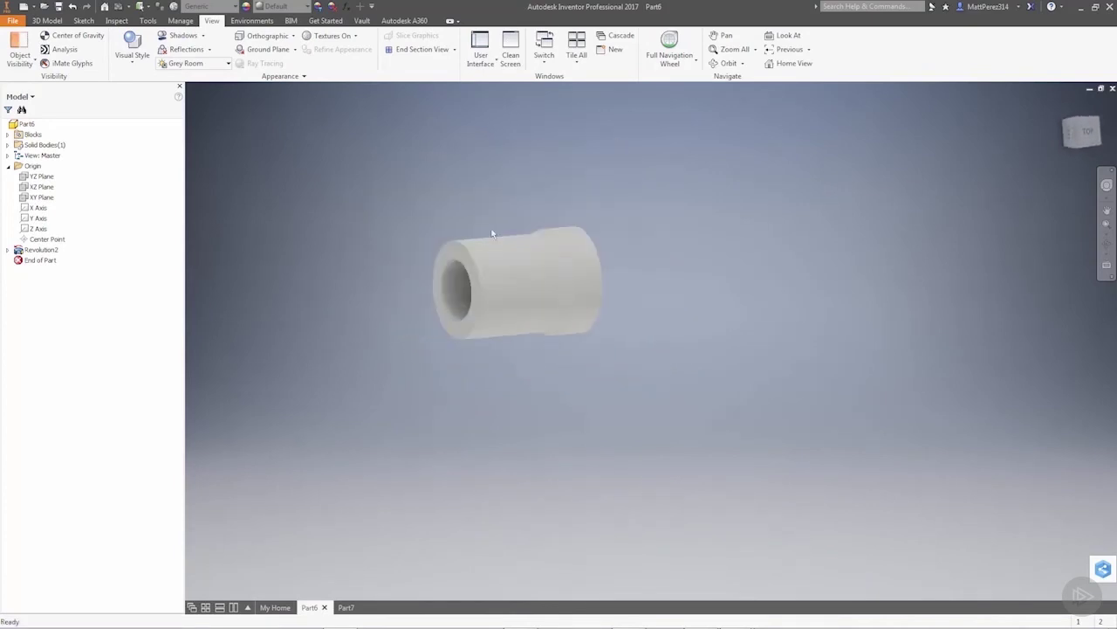
scroll(484, 222, down, 3)
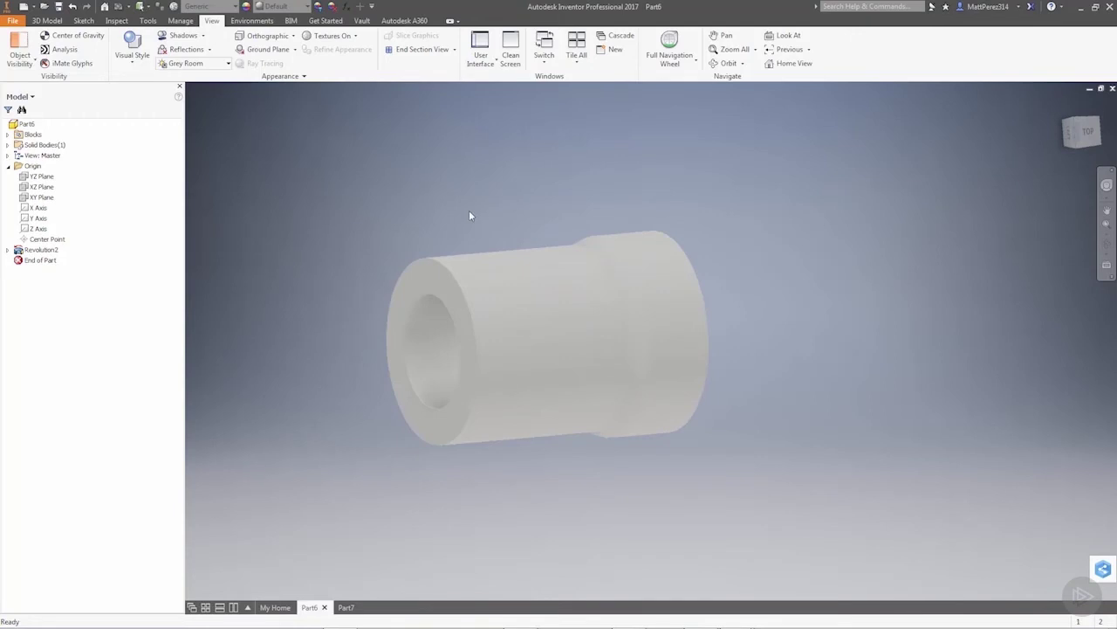
click(47, 20)
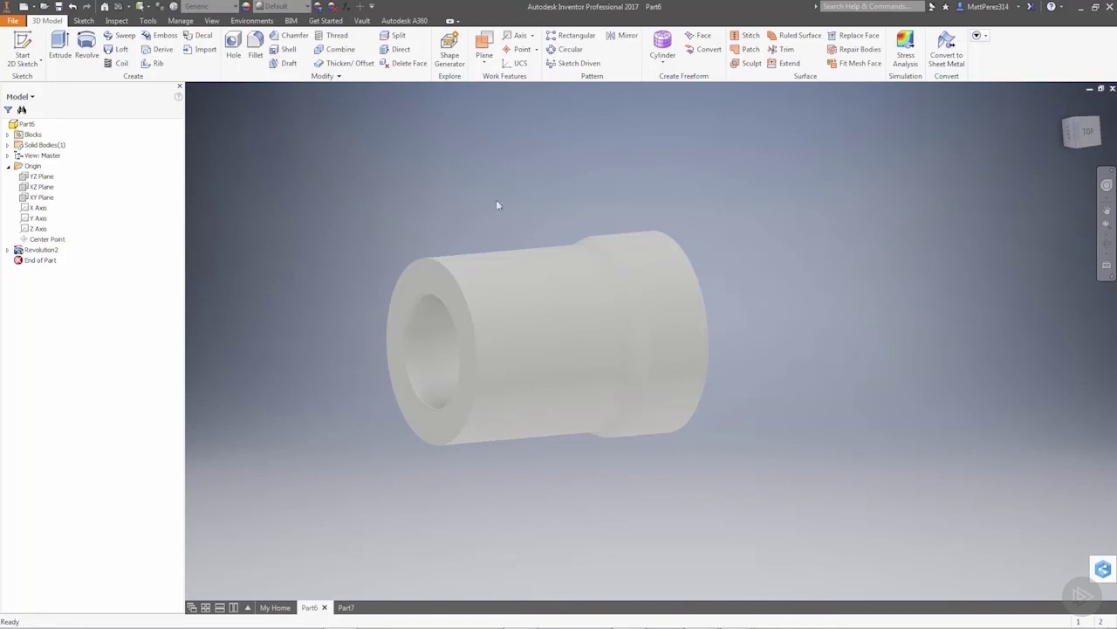
click(601, 249)
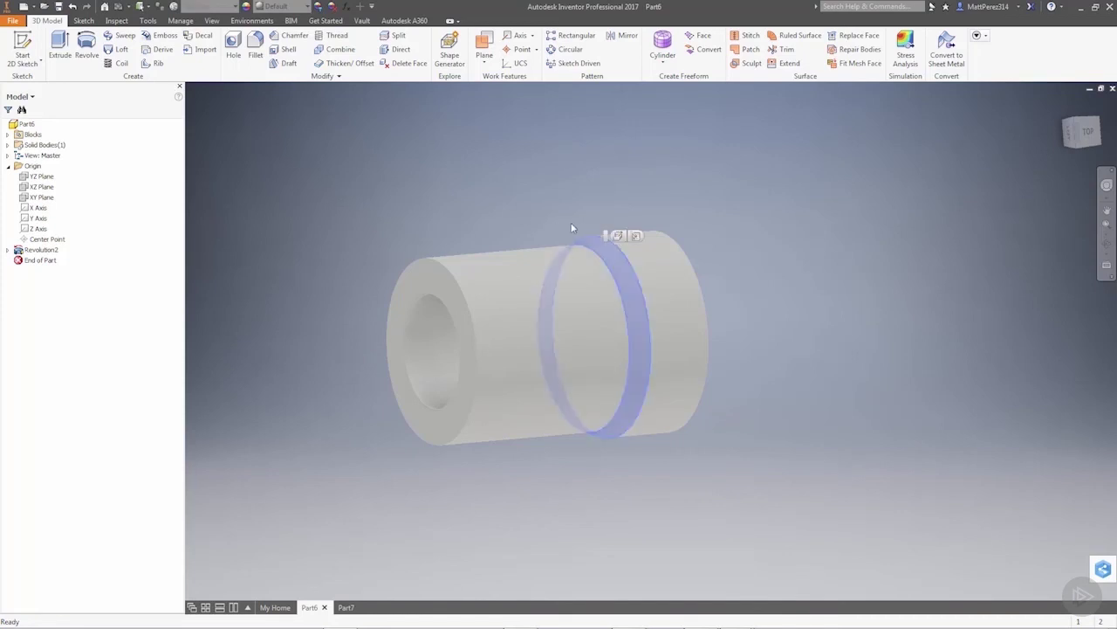
click(568, 228)
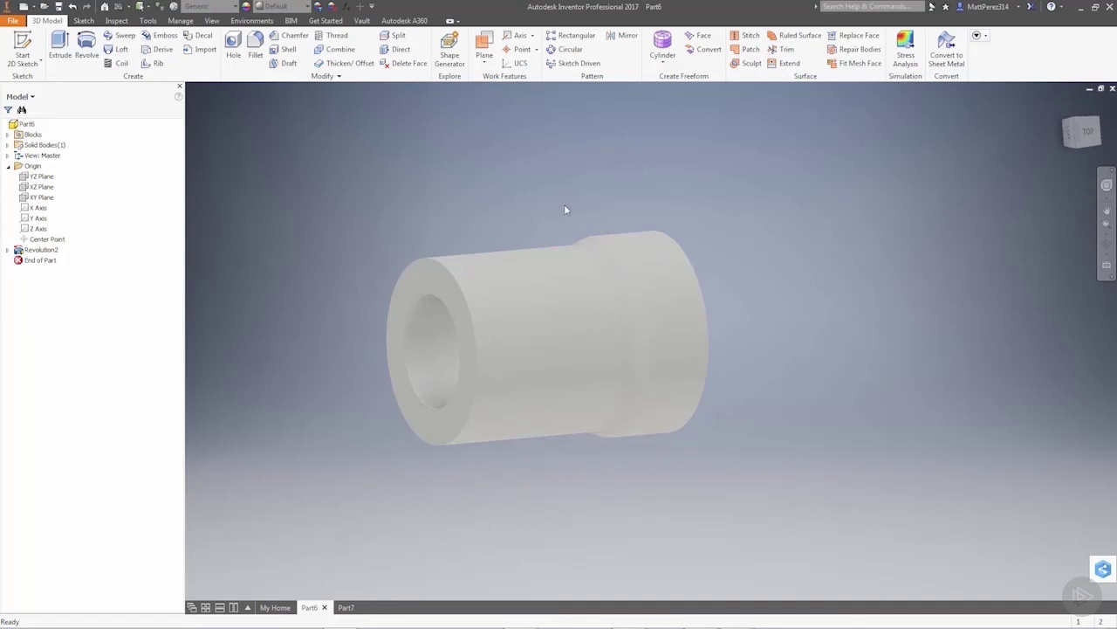
click(1085, 131)
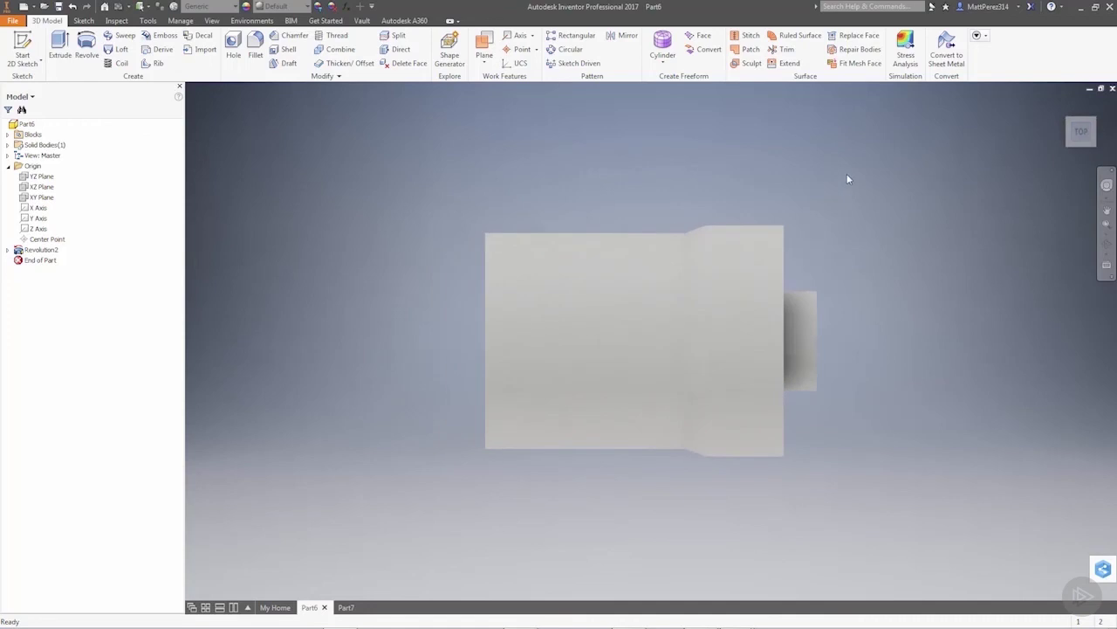